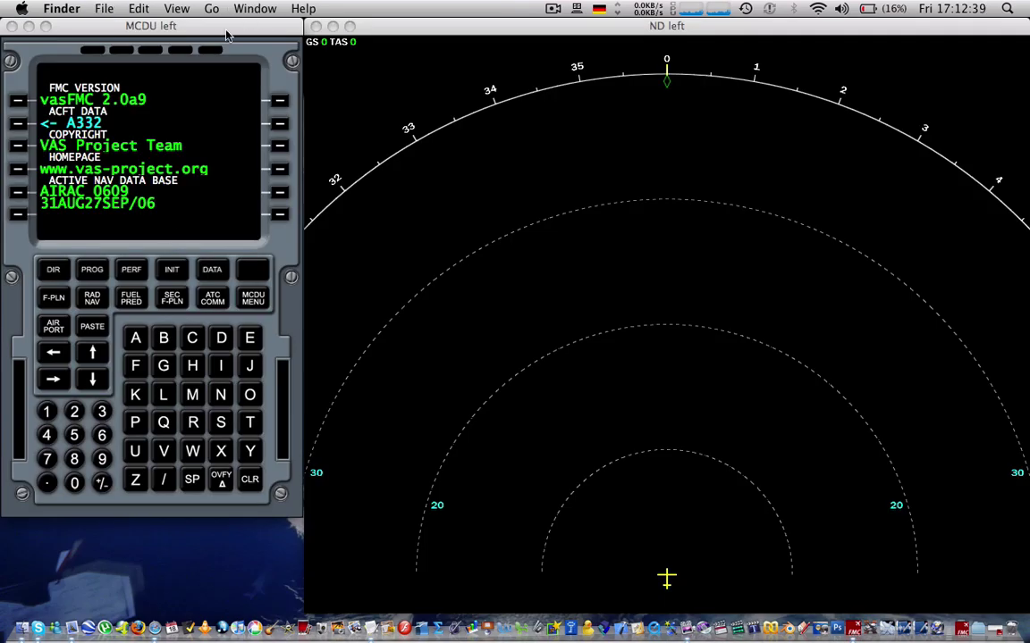
- Focus the MCDU window and display INIT page 1/2
click(225, 31)
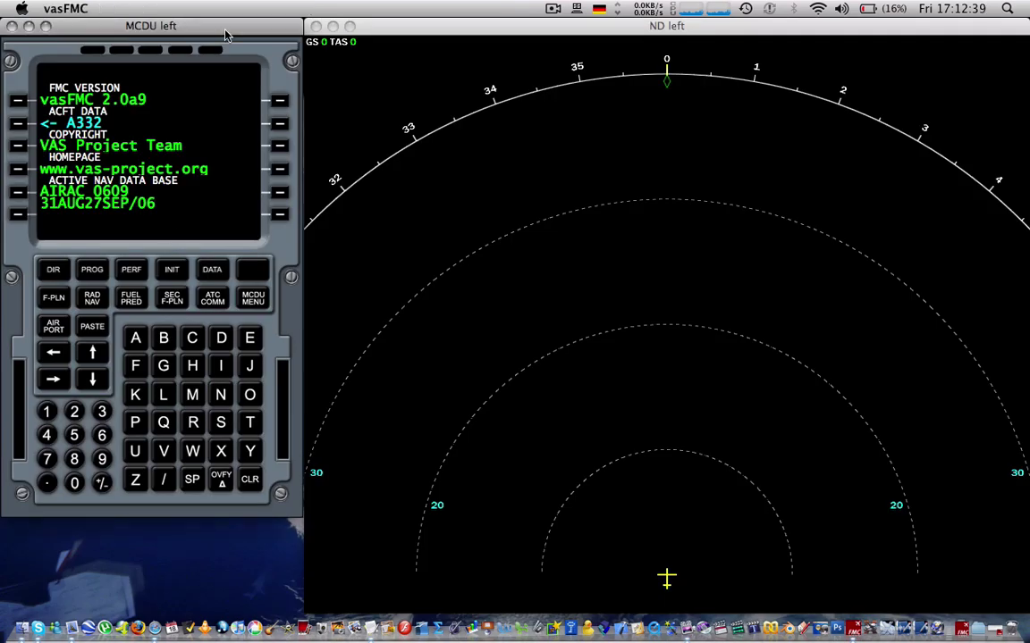
click(172, 272)
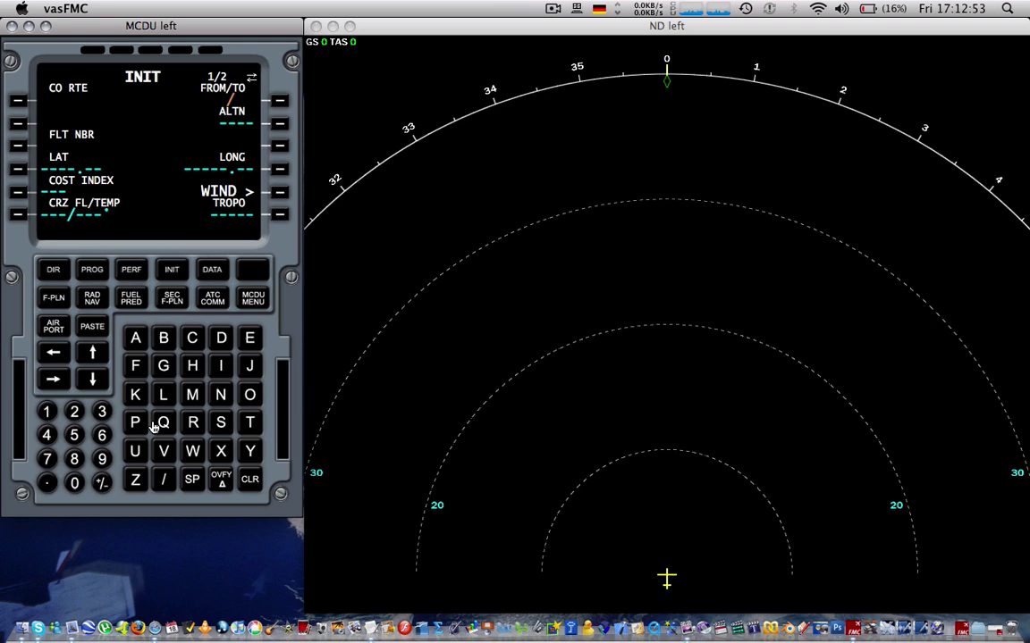
- Enter EDDM/EHAM as FROM/TO and acknowledge the ALIGN IRS prompt
click(250, 338)
click(221, 337)
click(221, 338)
click(192, 394)
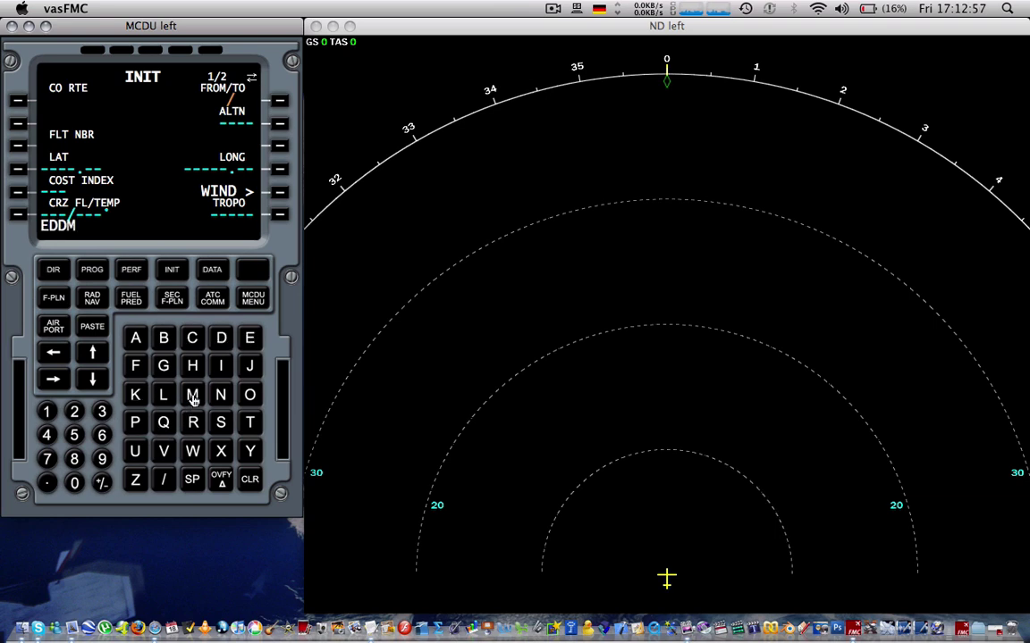
click(250, 338)
click(192, 366)
click(135, 339)
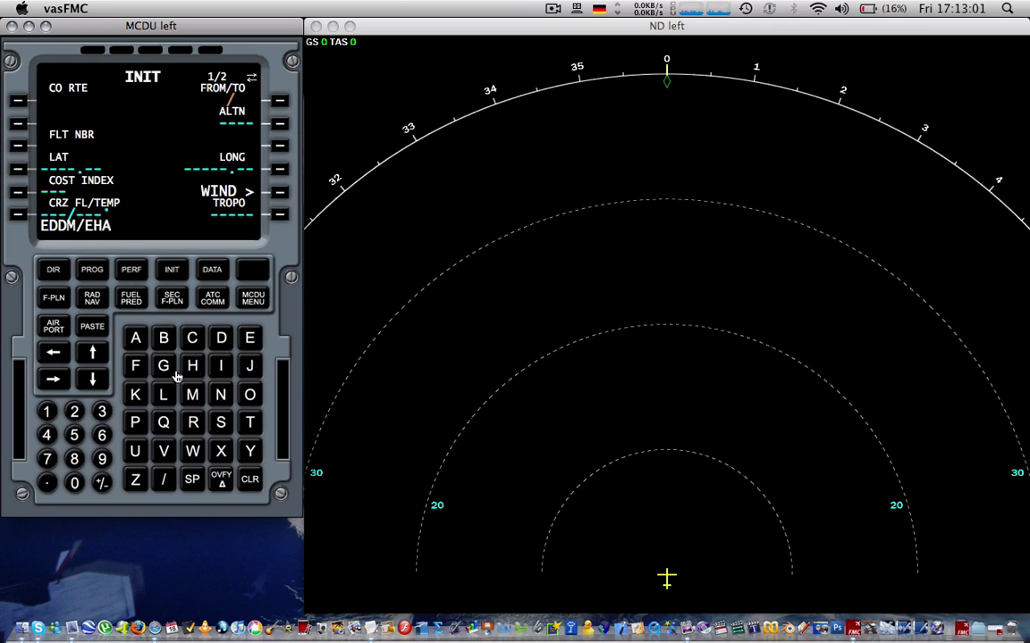
click(192, 394)
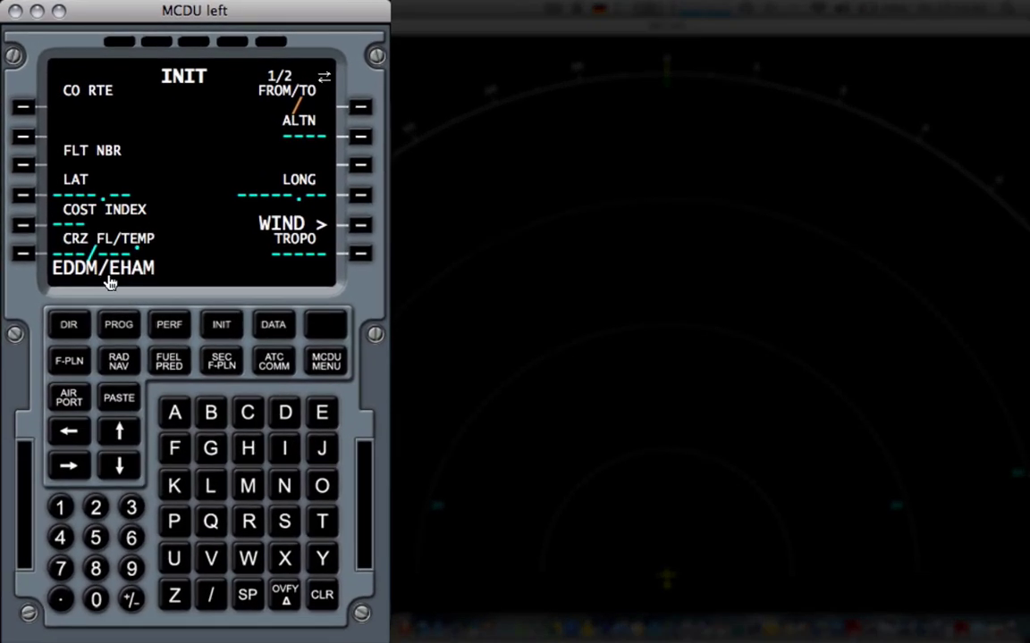
click(344, 113)
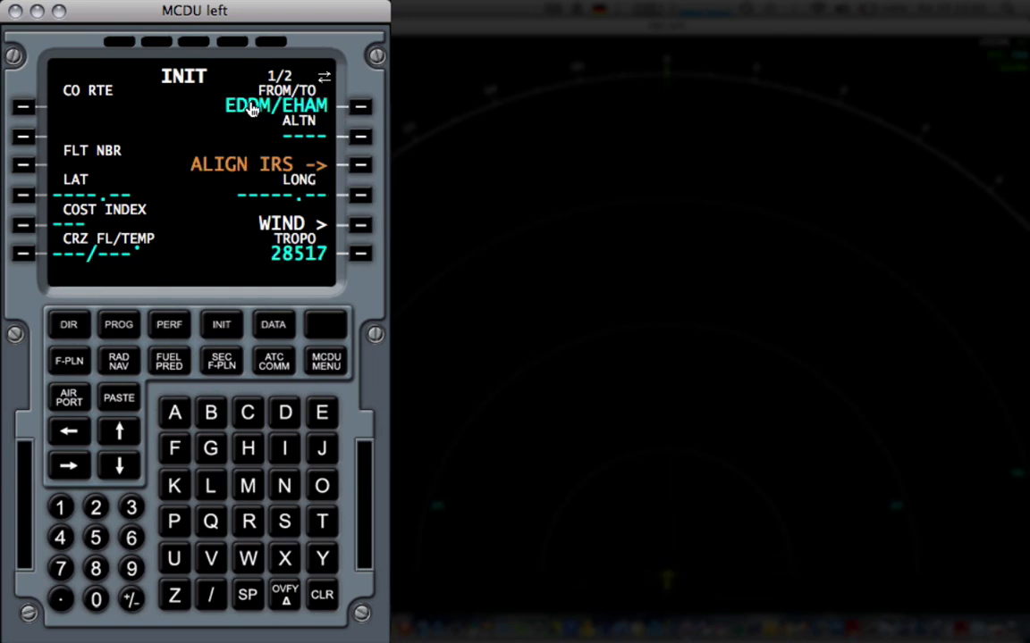
click(365, 166)
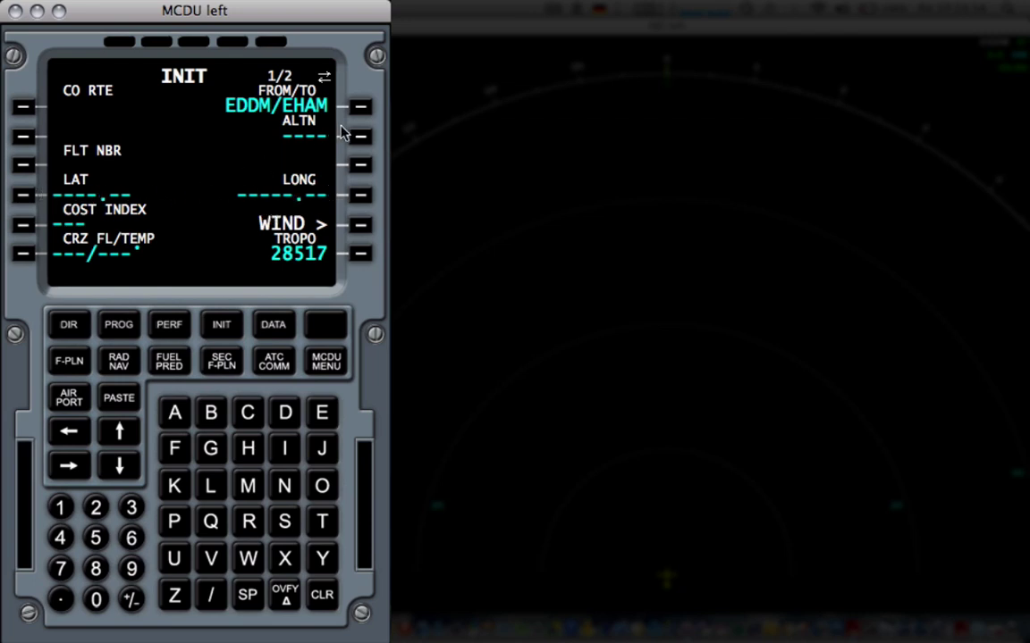
- Set EDDL as the alternate airport
click(319, 414)
click(287, 416)
click(287, 416)
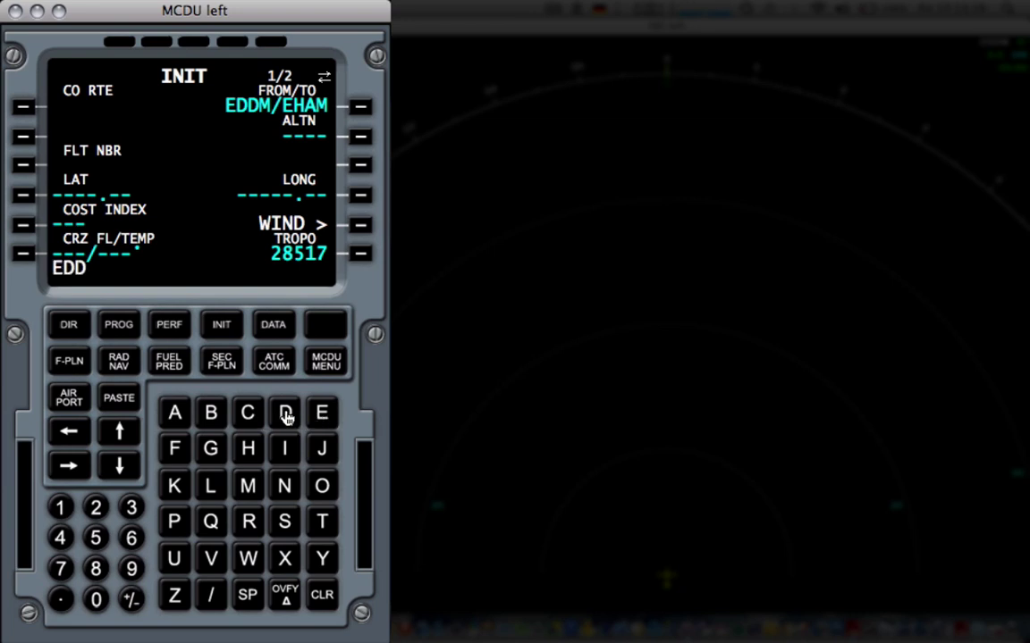
click(208, 487)
click(357, 140)
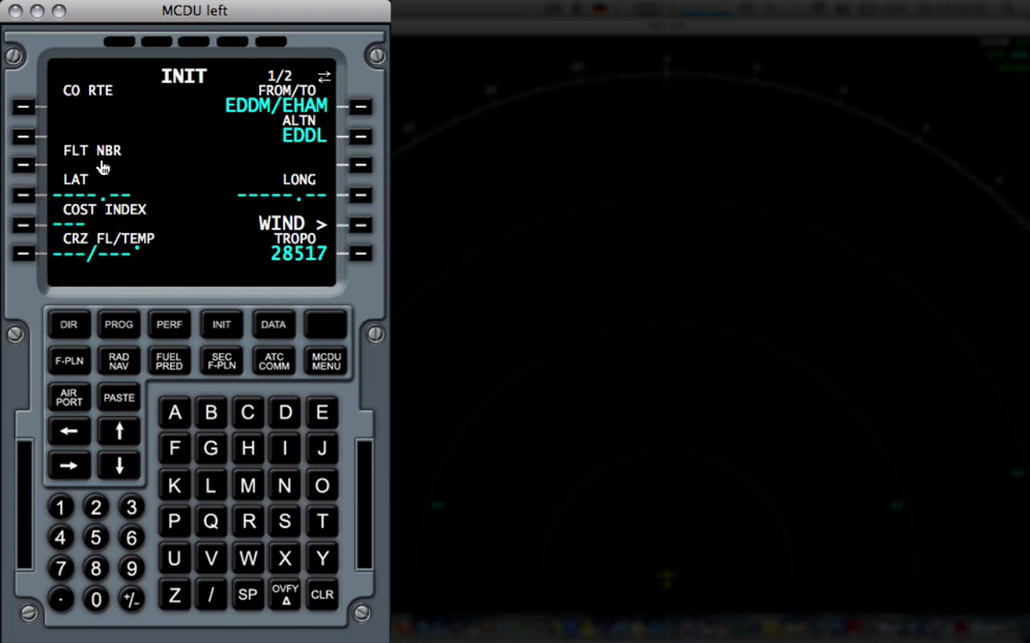
- Enter KLM552 as the flight number
click(175, 486)
click(210, 485)
click(248, 486)
click(96, 537)
click(95, 537)
click(96, 507)
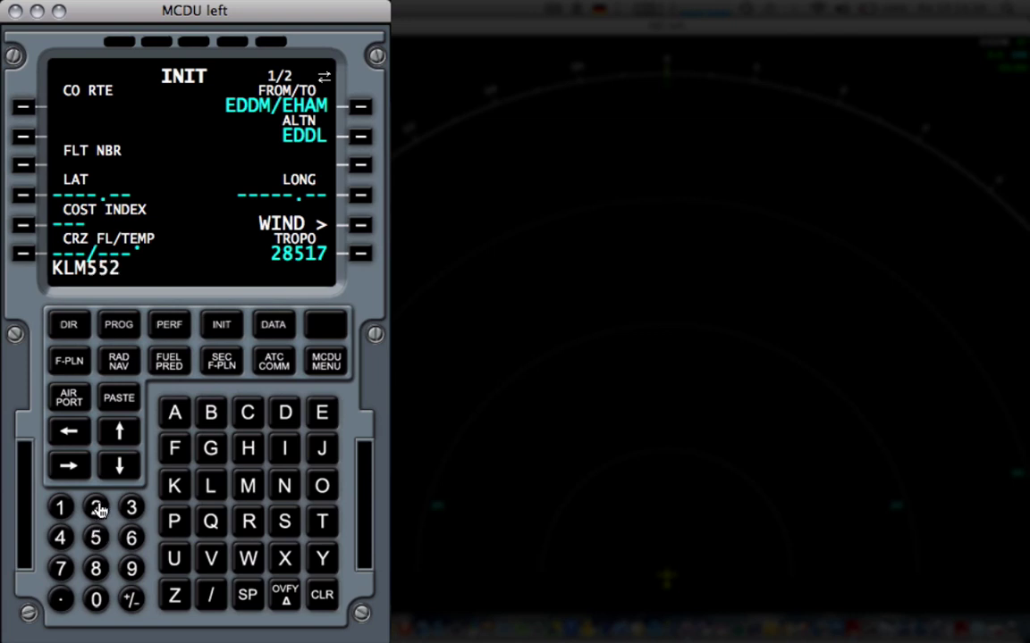
click(23, 165)
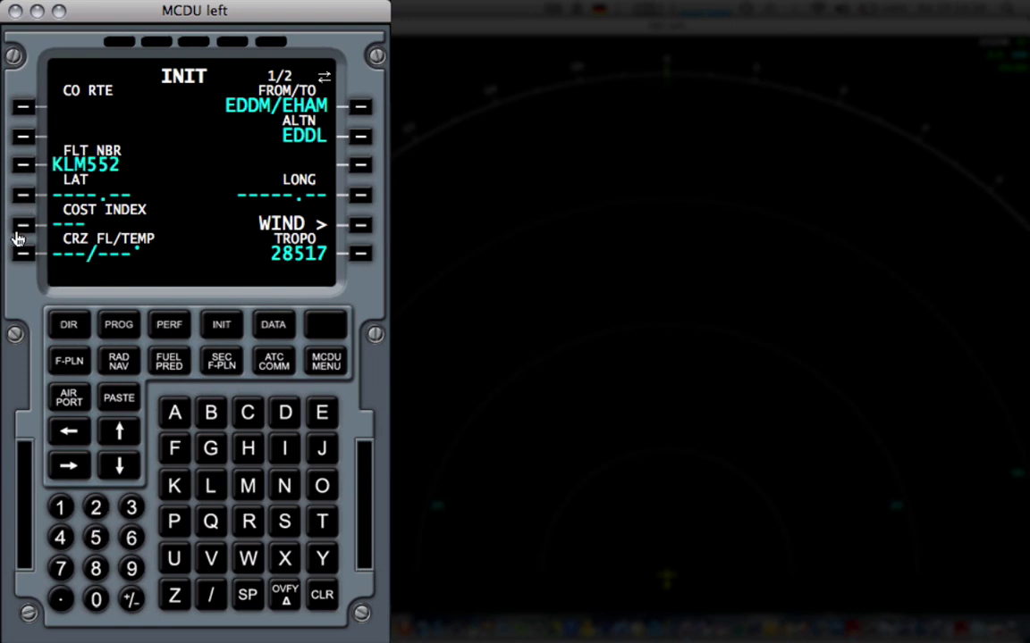
- Set cost index 30 and cruise level FL240
click(131, 508)
click(96, 598)
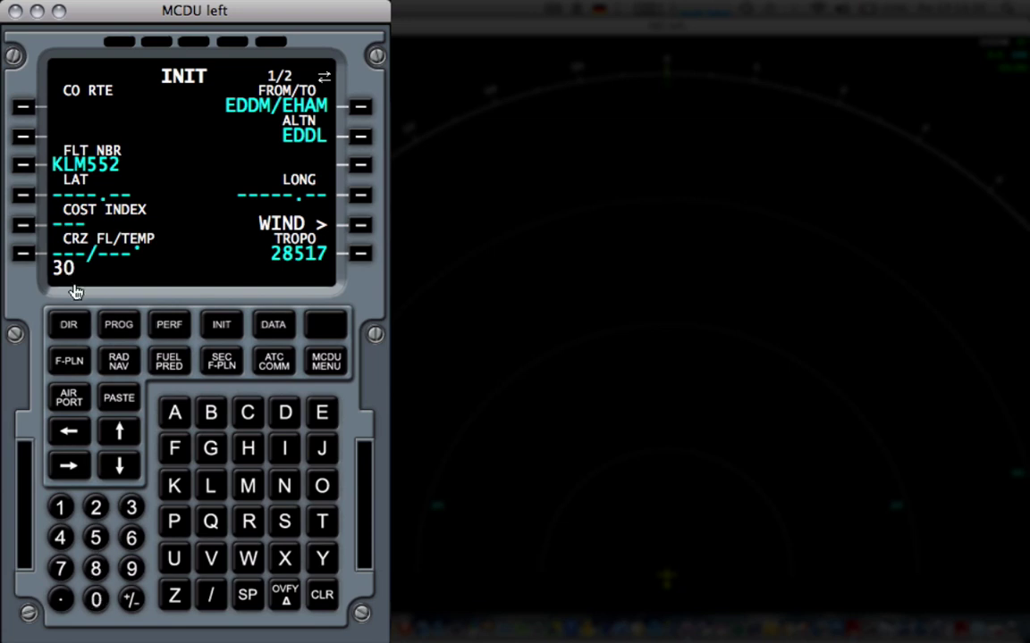
click(22, 225)
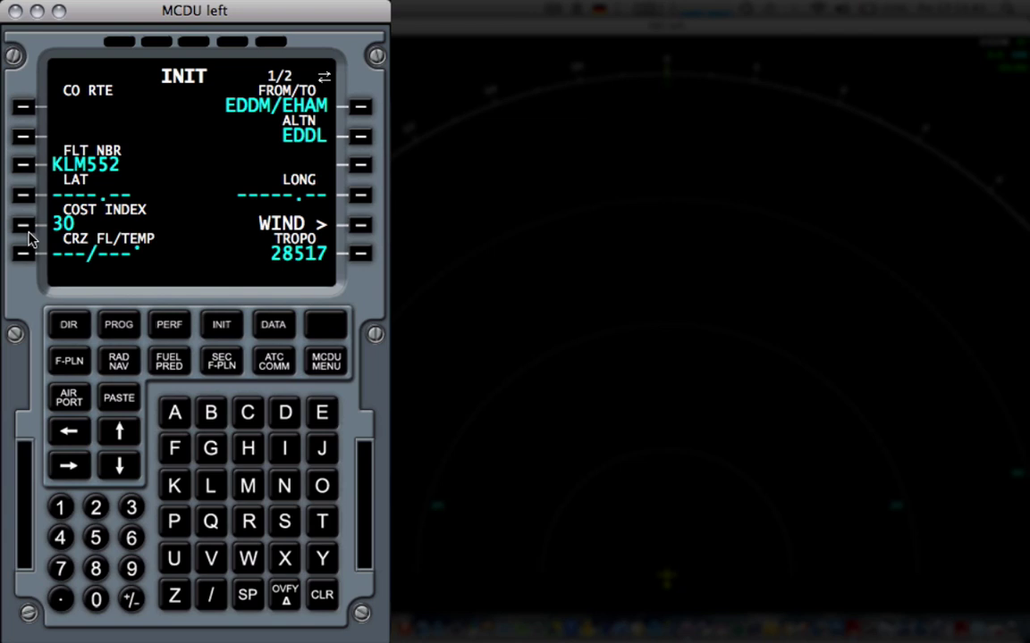
click(95, 508)
click(60, 537)
click(95, 599)
click(25, 255)
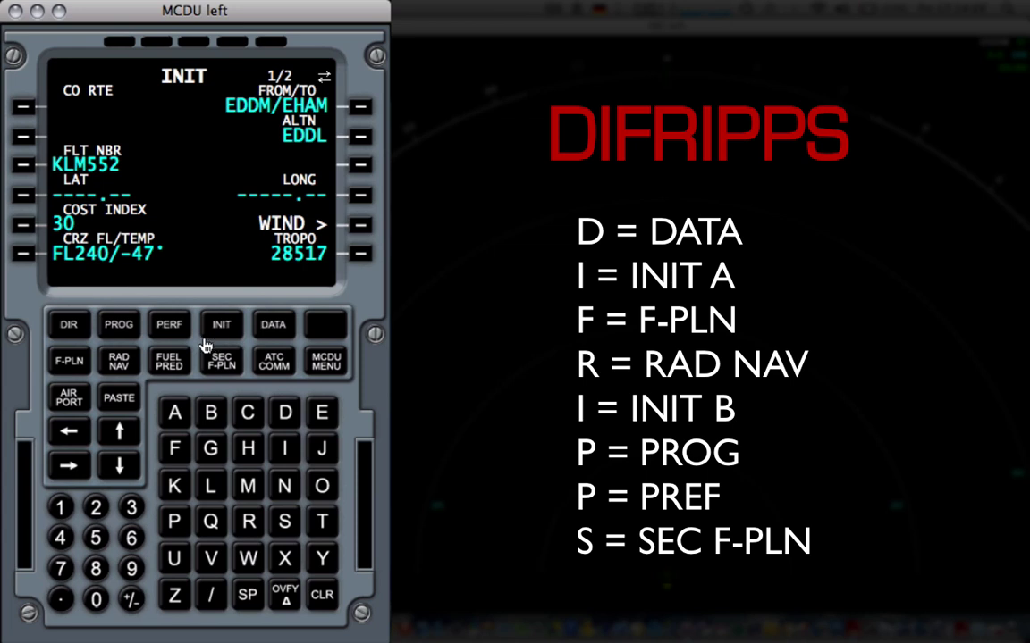
- Show the EDDM–EHAM flight plan, 358 distance, with alternate EDDL after the end
click(68, 362)
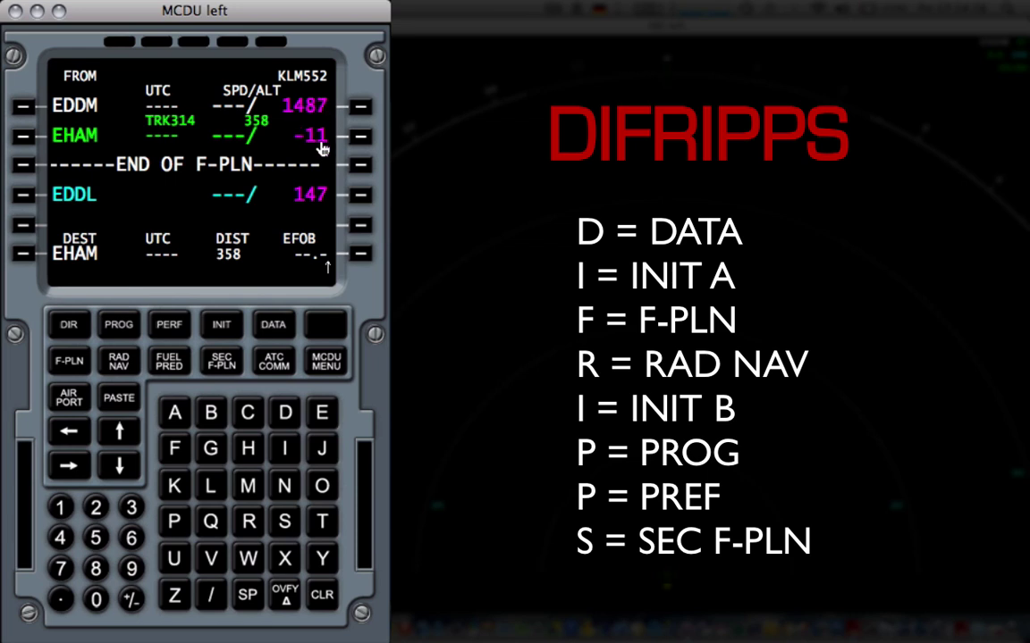
- Insert runway 08L with the AMEX1Q SID as the EDDM departure
click(24, 109)
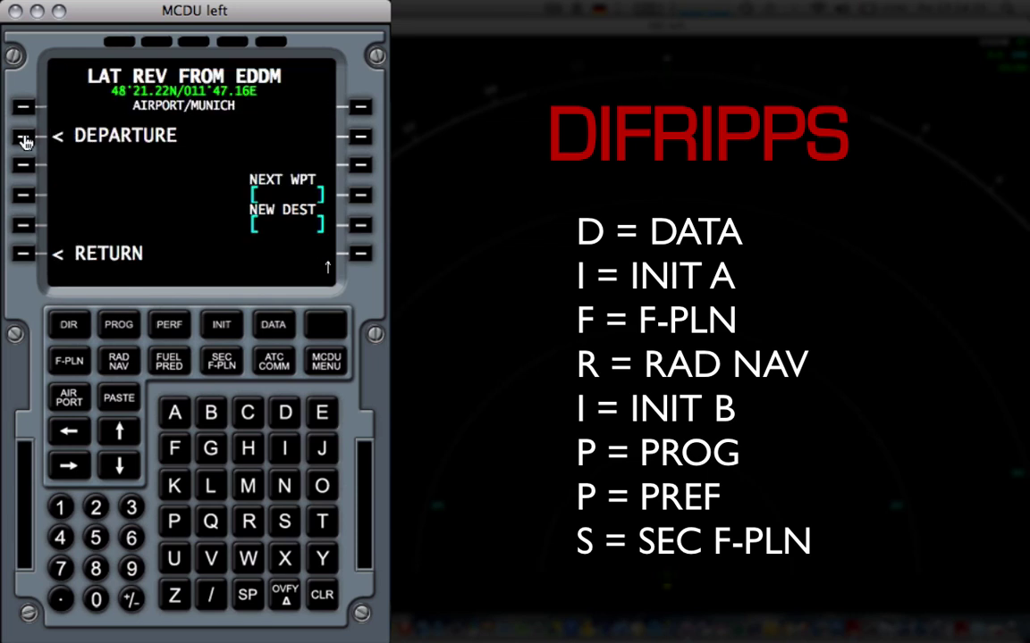
click(26, 139)
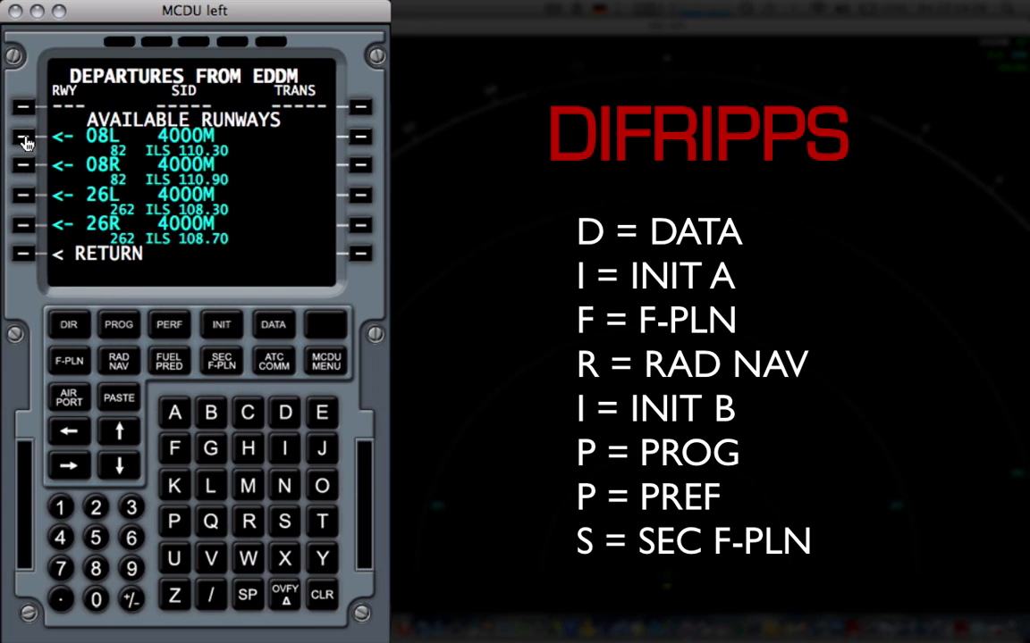
click(26, 139)
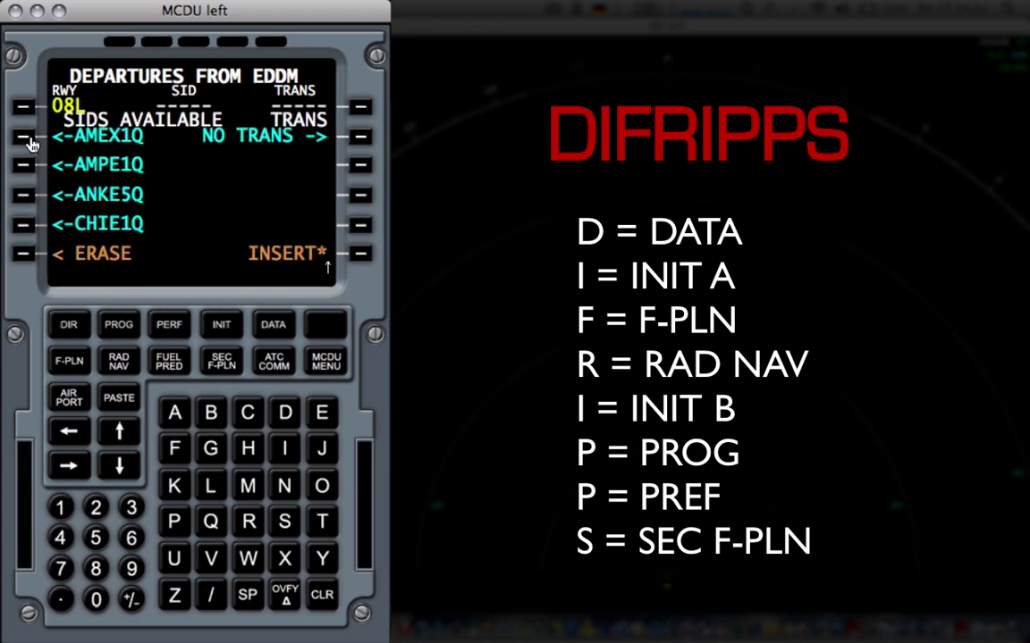
click(27, 139)
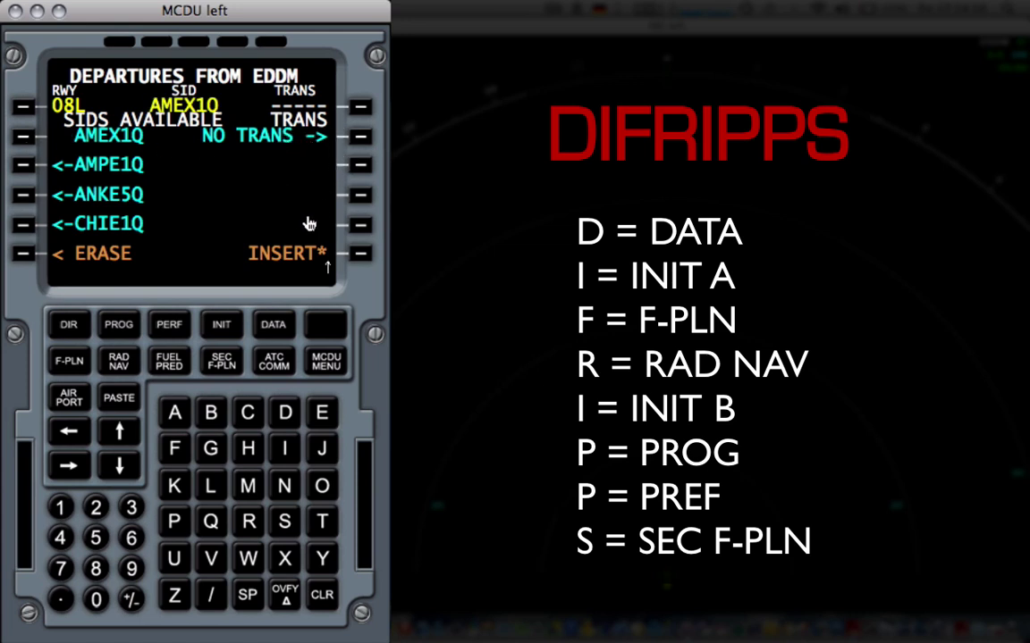
click(356, 255)
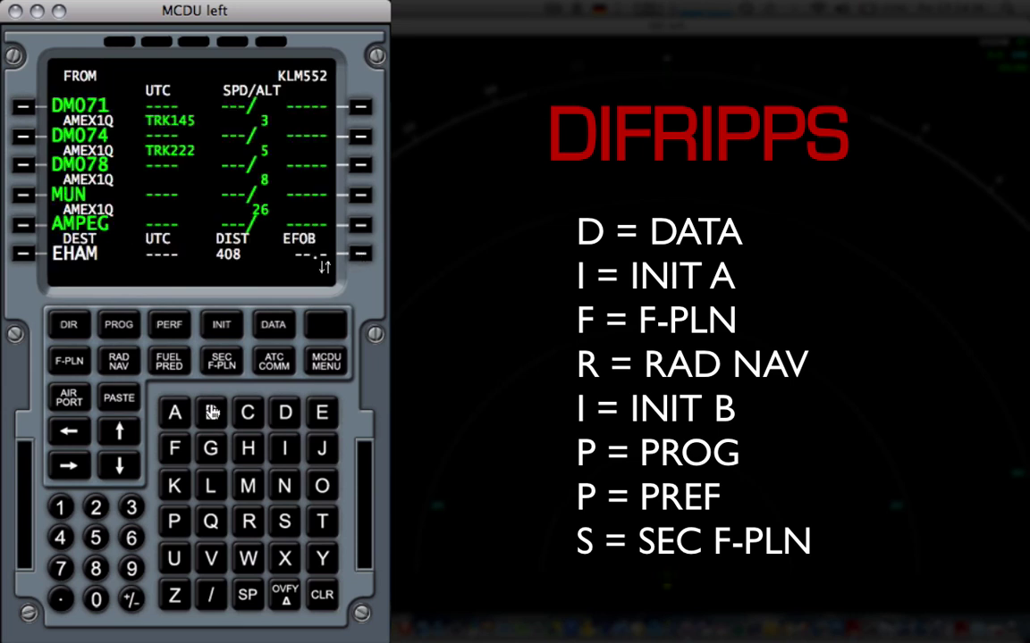
- Insert EDDF as the next waypoint after AMEXO, giving 409 distance
click(134, 438)
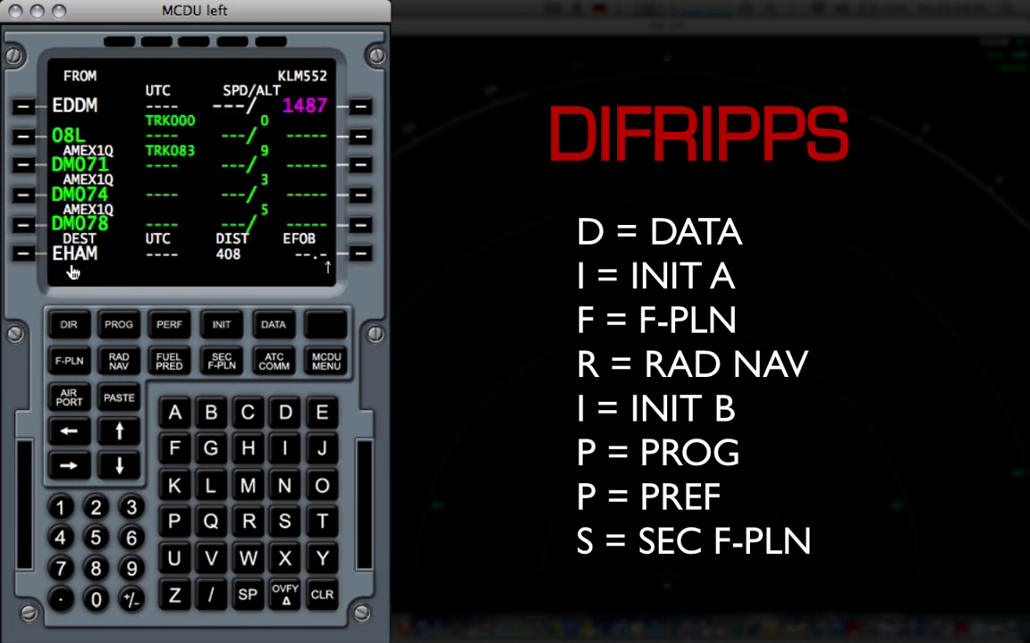
click(119, 444)
click(119, 444)
click(118, 444)
click(117, 444)
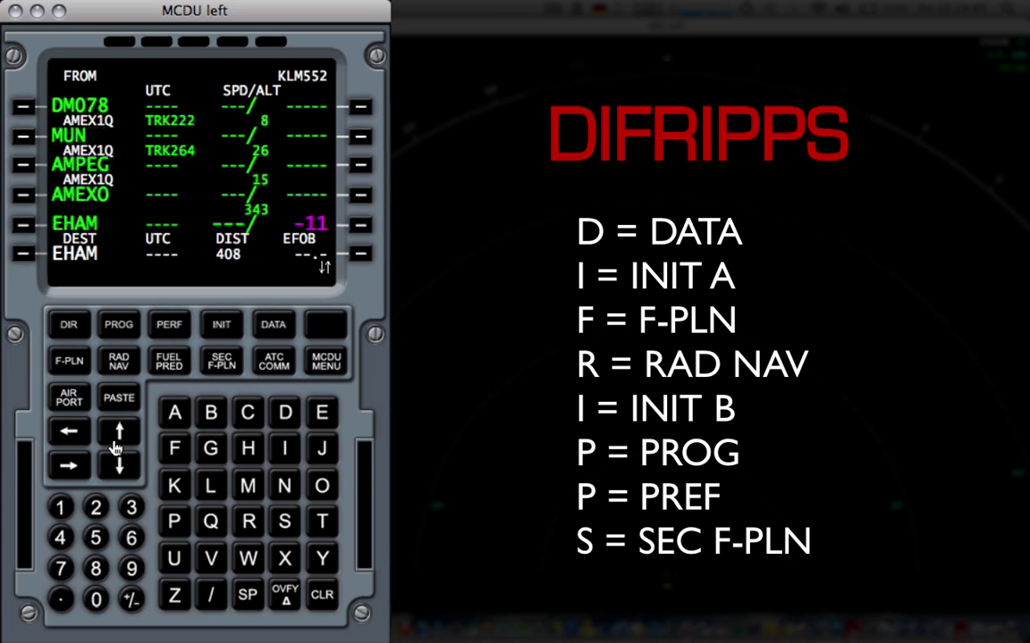
click(117, 444)
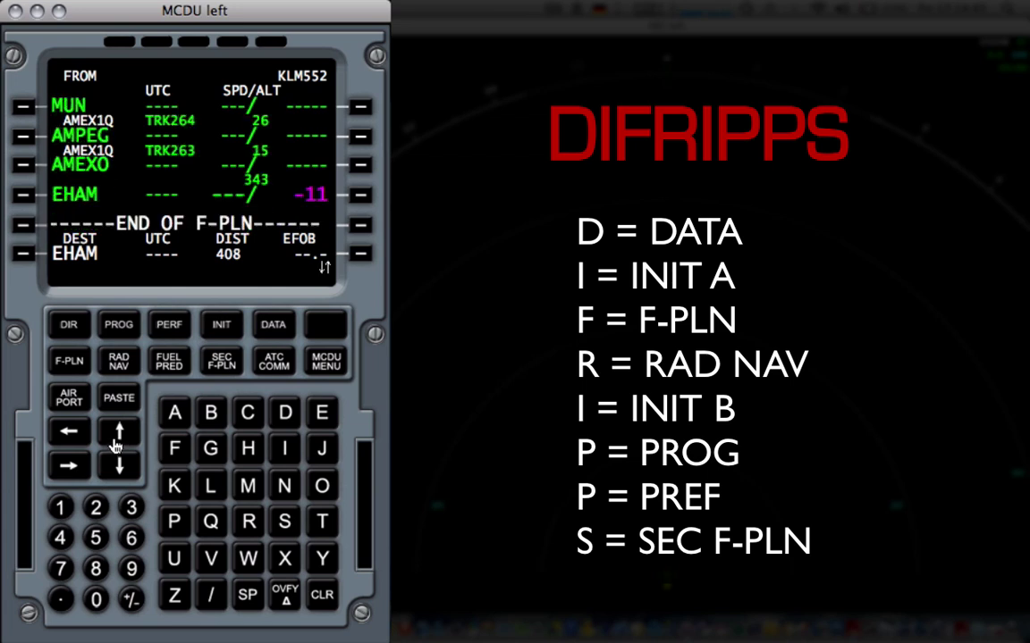
click(25, 165)
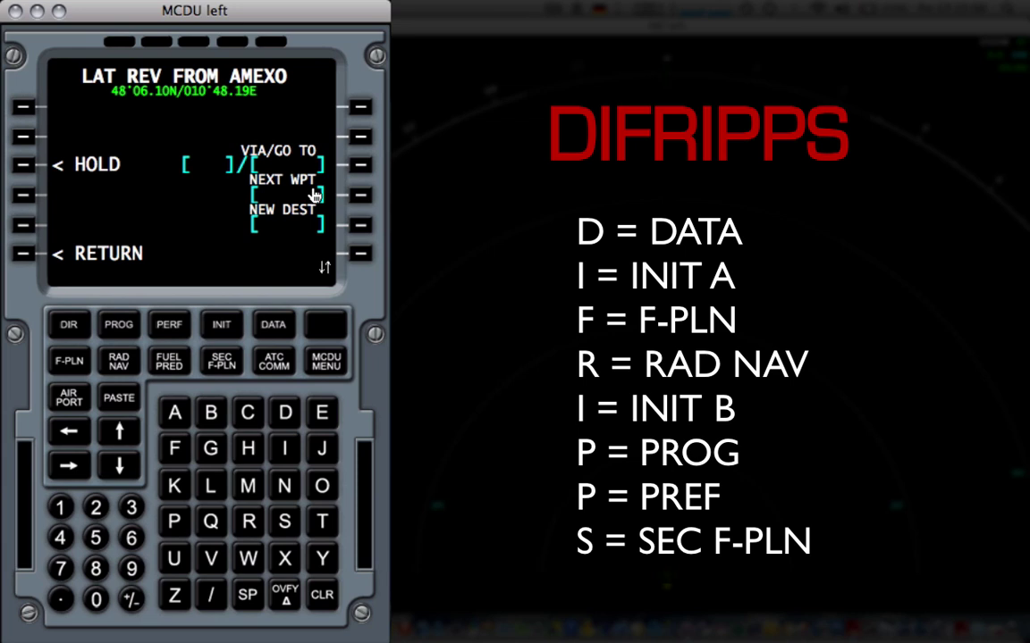
click(322, 412)
click(285, 412)
click(284, 412)
click(179, 448)
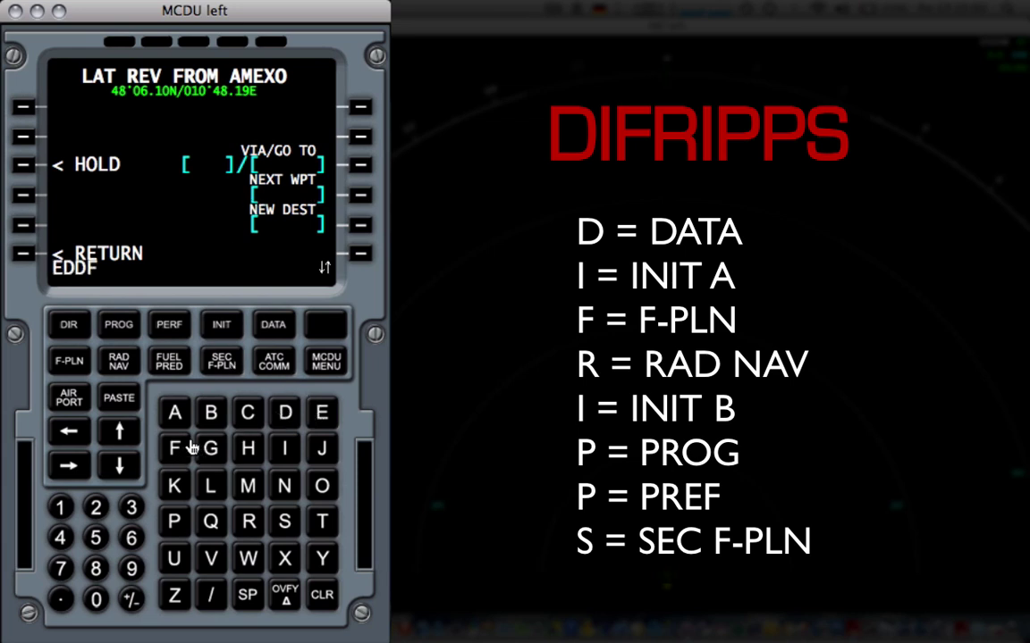
click(358, 196)
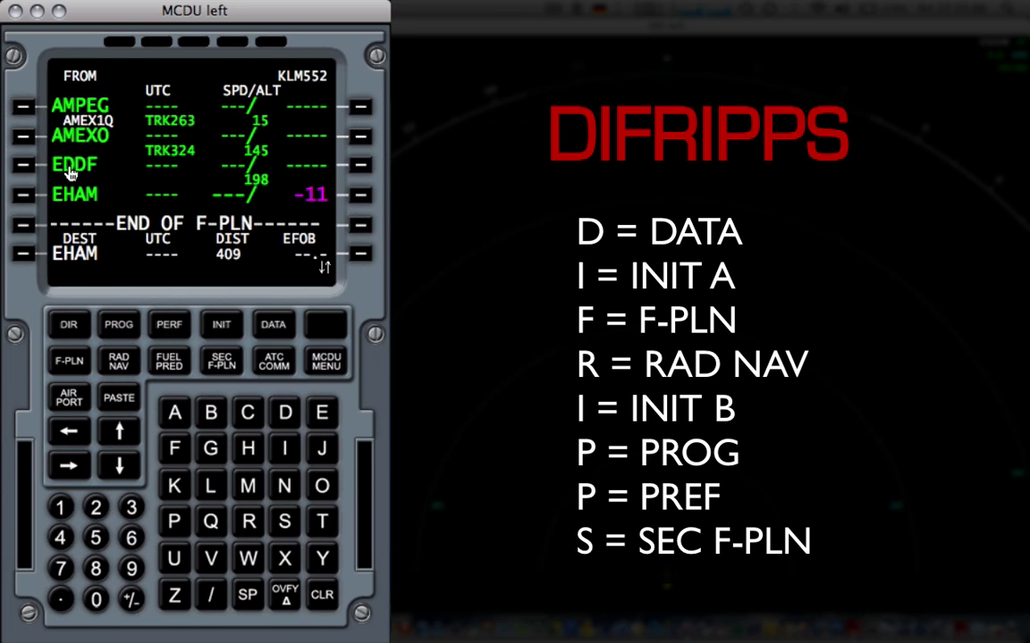
click(23, 164)
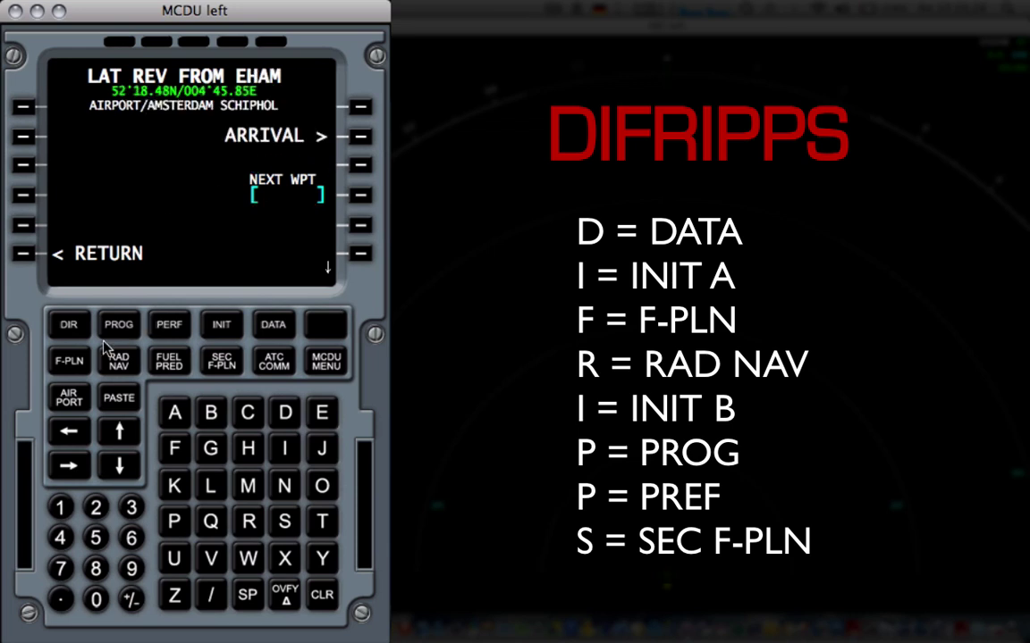
click(70, 362)
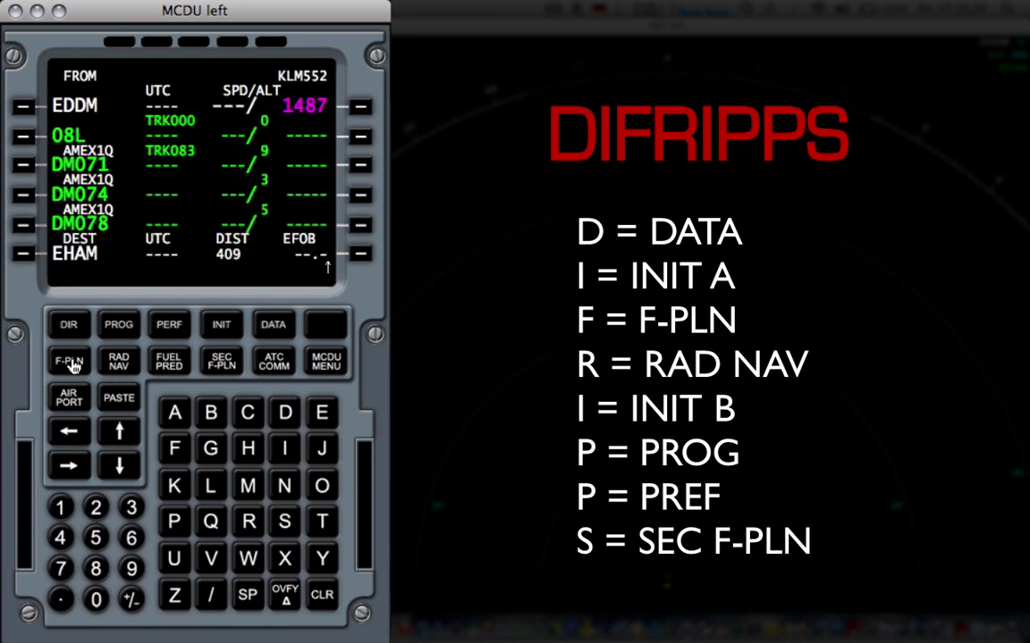
click(115, 432)
click(115, 432)
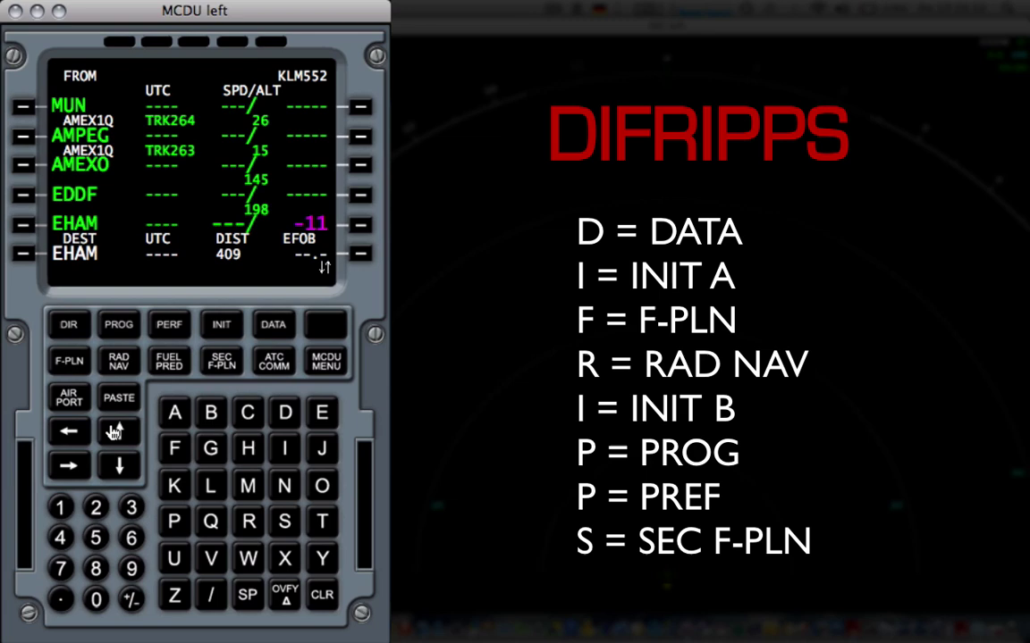
click(21, 192)
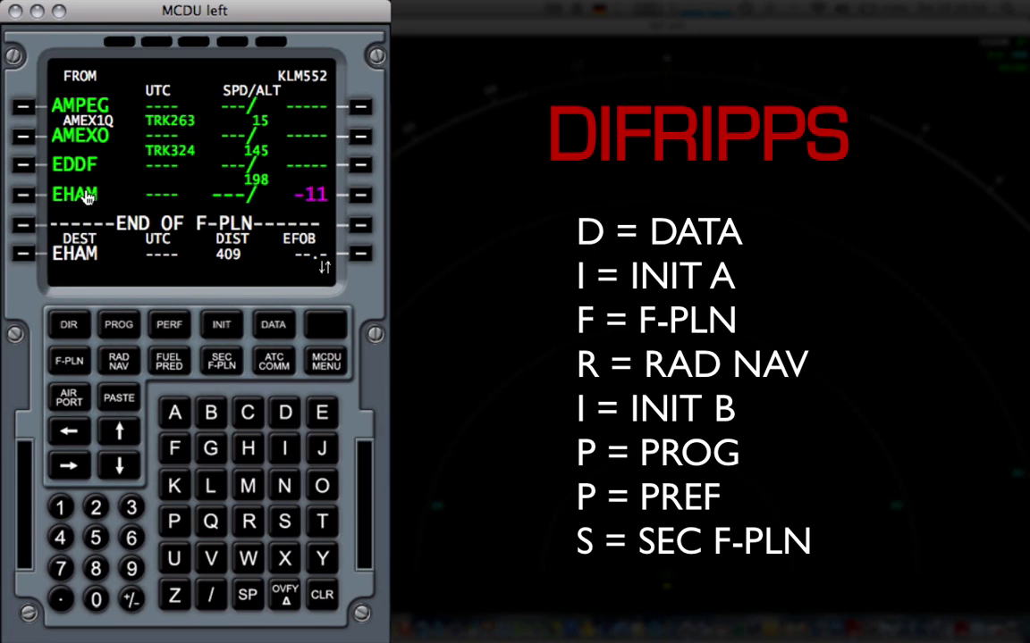
- Insert the ILS18R approach with the EEL1A STAR for EHAM, giving 500 distance
click(25, 195)
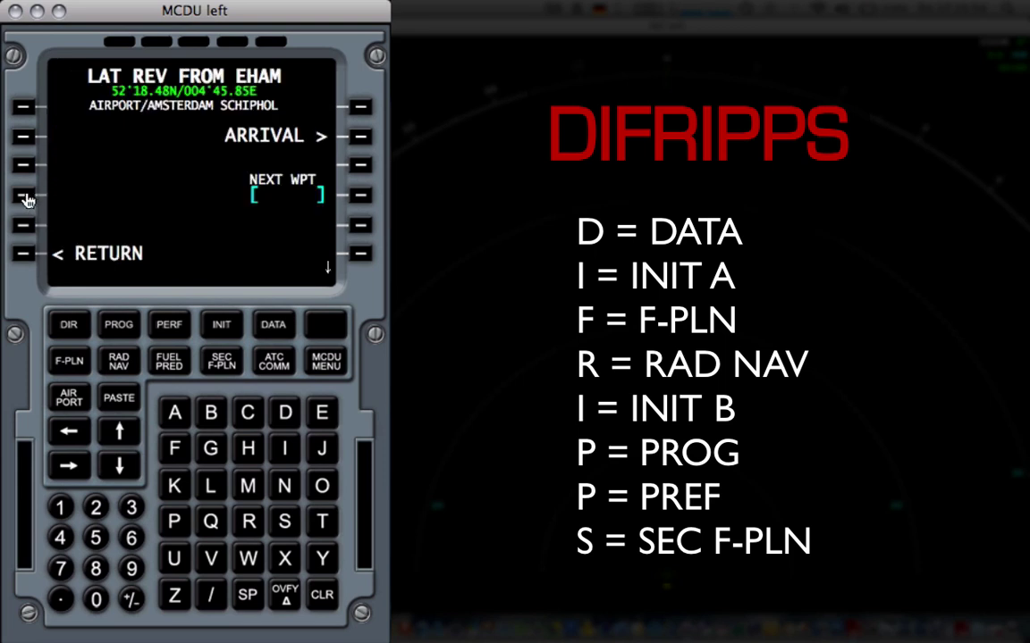
click(359, 137)
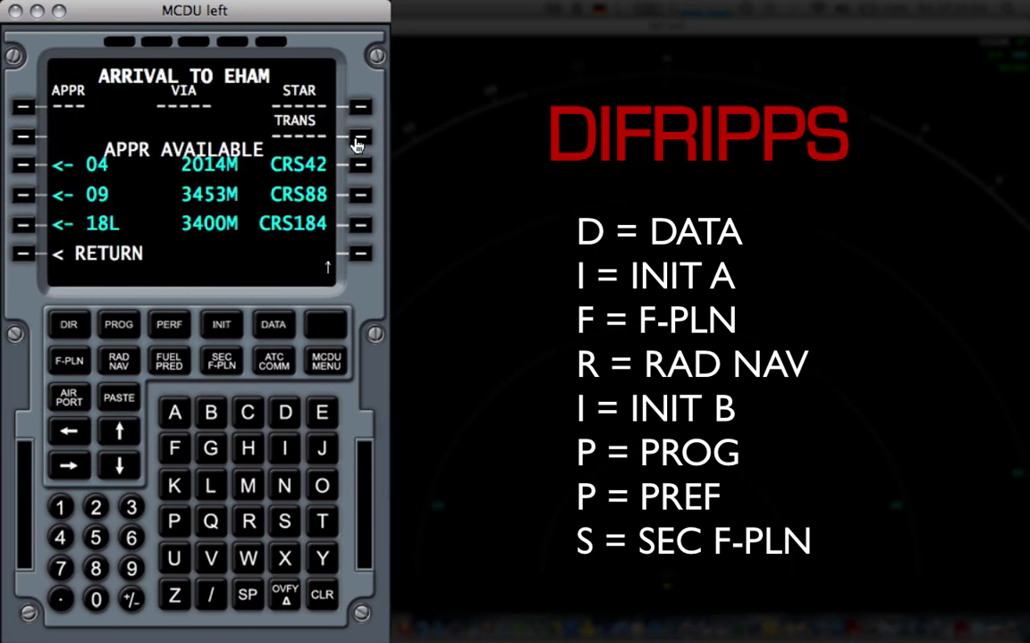
click(120, 436)
click(120, 436)
click(119, 436)
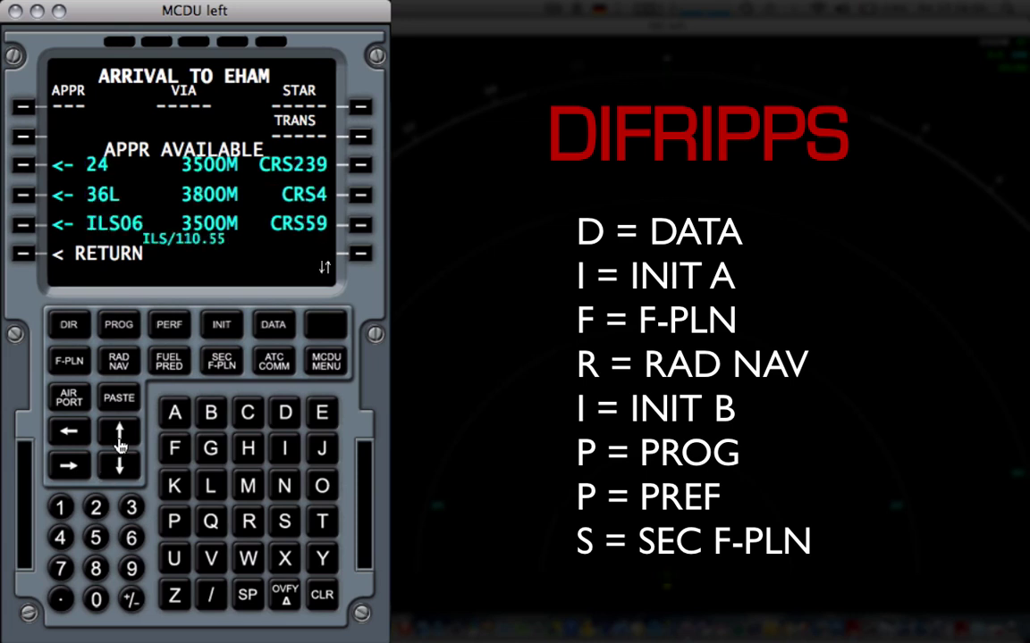
click(120, 436)
click(120, 440)
click(120, 440)
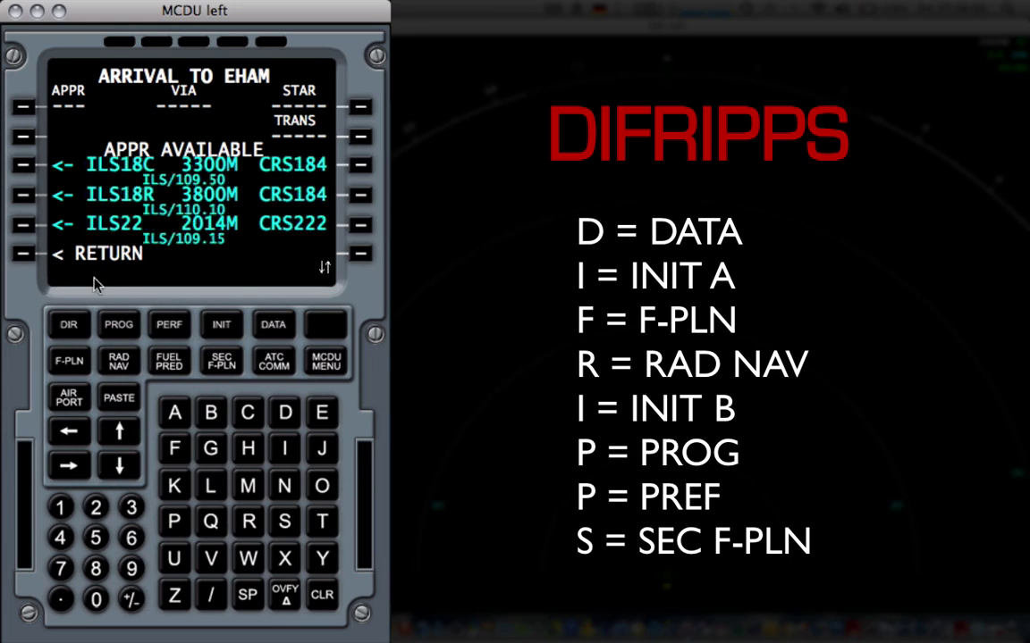
click(23, 196)
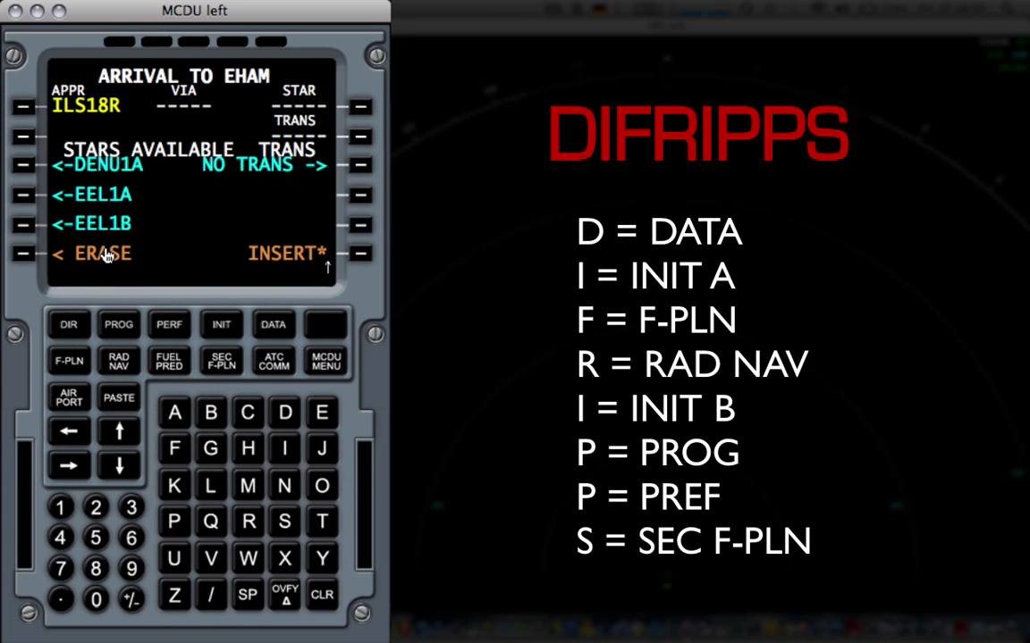
click(23, 195)
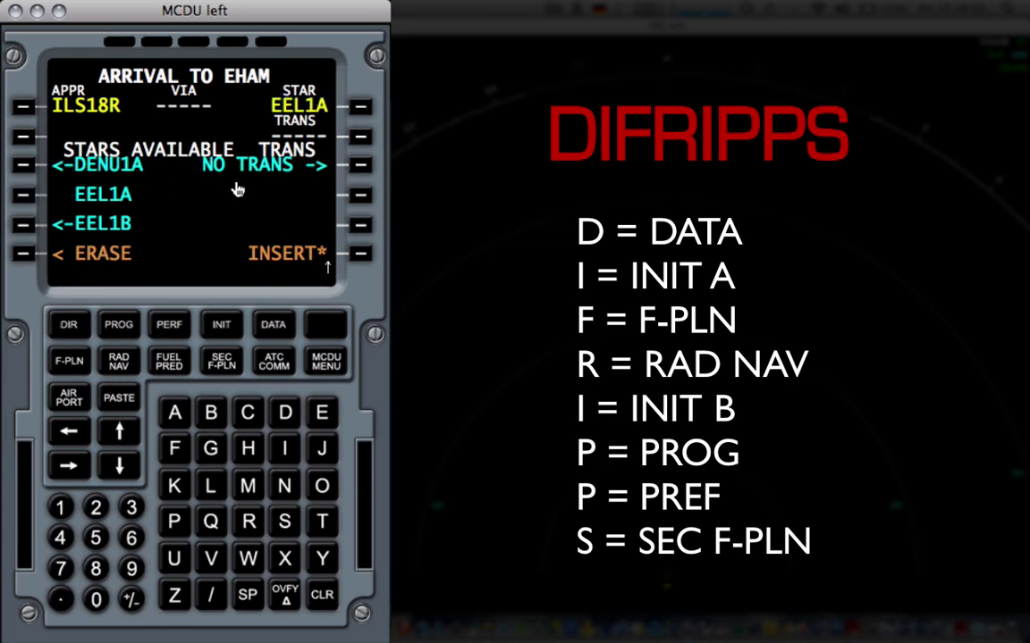
click(358, 256)
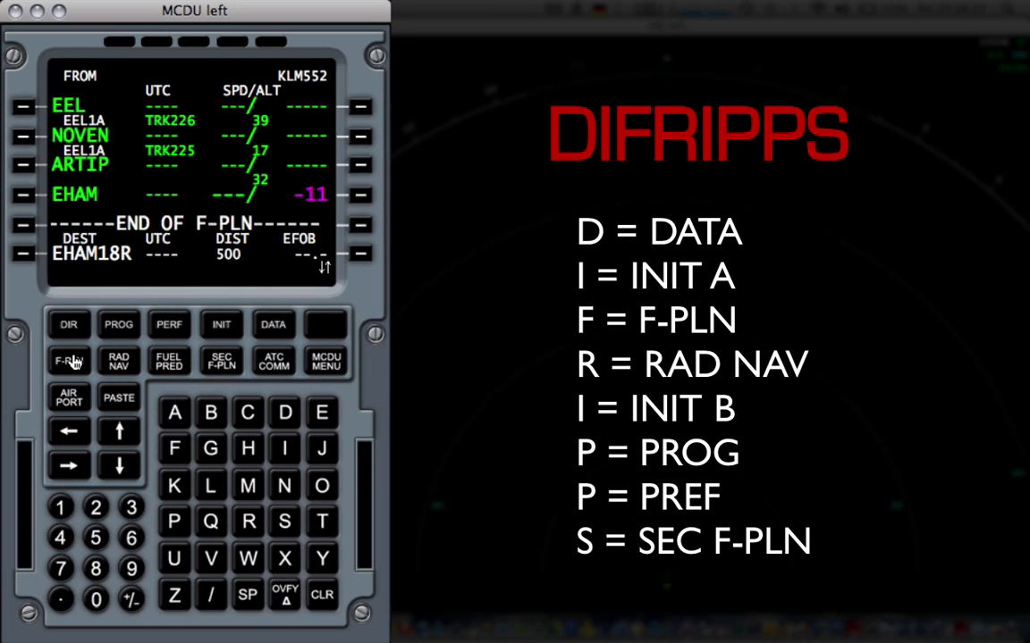
- Open the RADIO NAV page and enter MUN in the first left navaid field
click(118, 362)
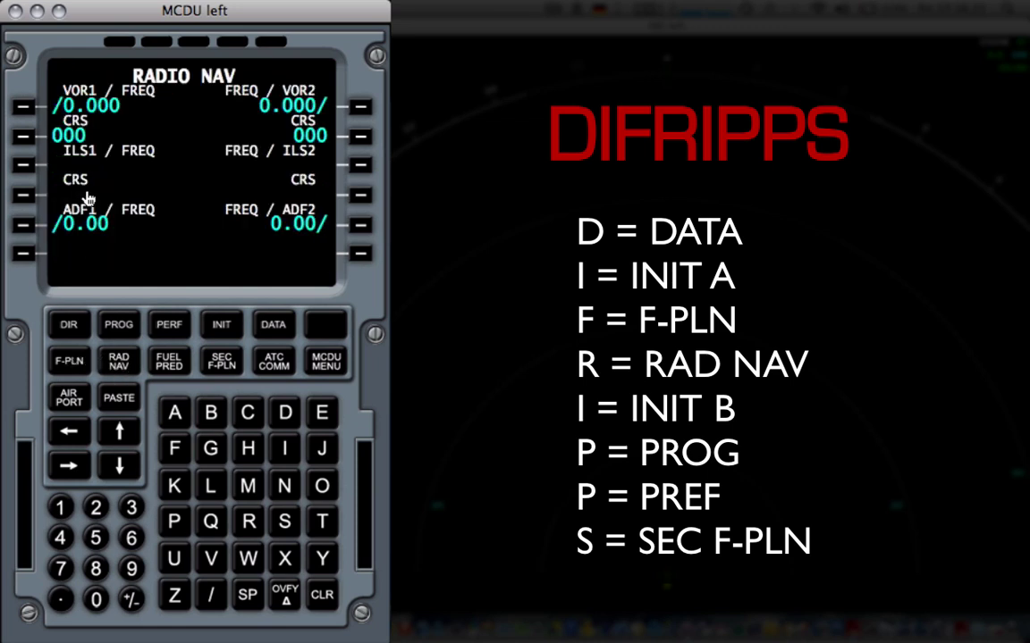
click(247, 486)
click(174, 559)
click(284, 485)
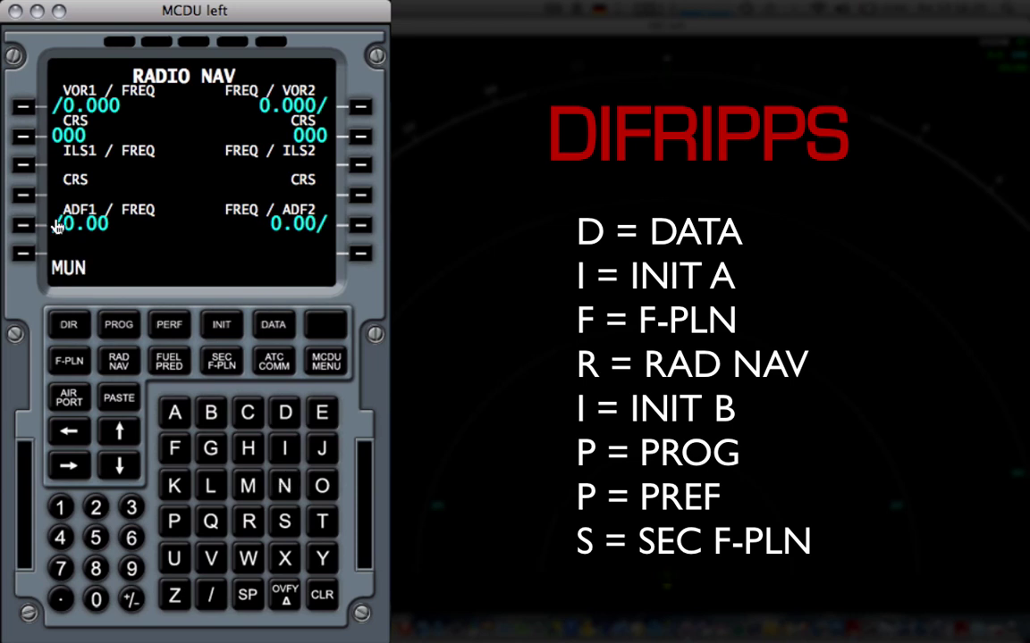
click(24, 108)
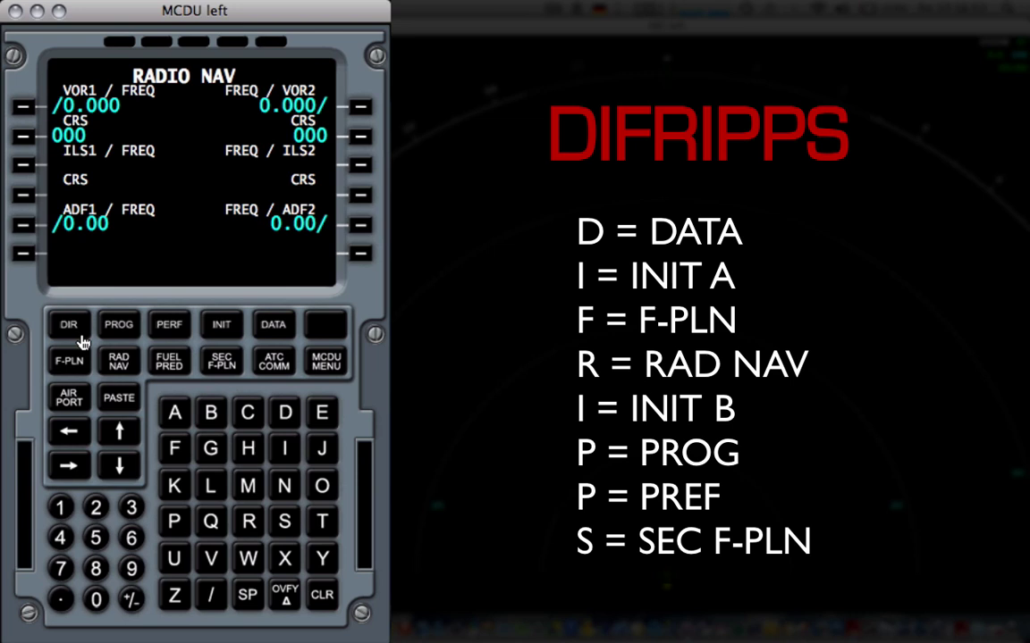
- Return to INIT and page on to the INIT B weights page 2/2
click(223, 327)
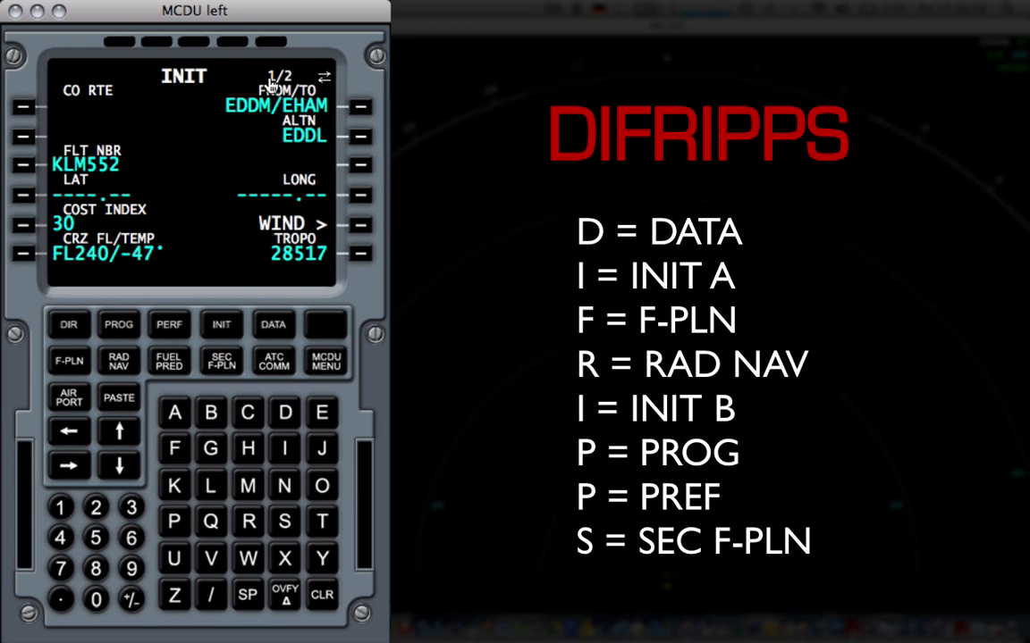
click(69, 466)
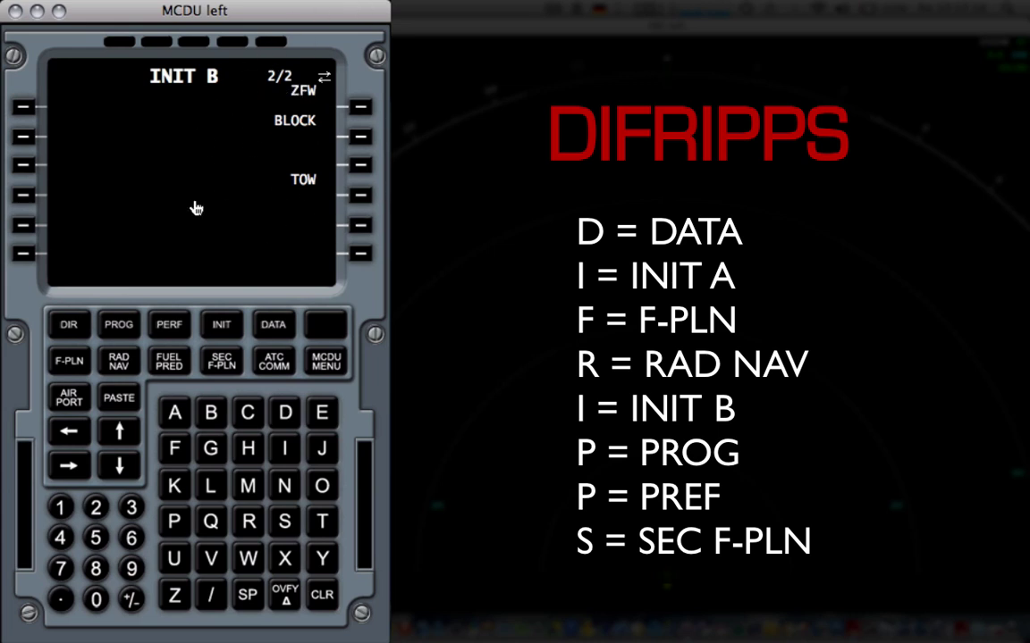
- On the PROG page, set EHAM18L as the TO point, showing 314°/357.3
click(122, 330)
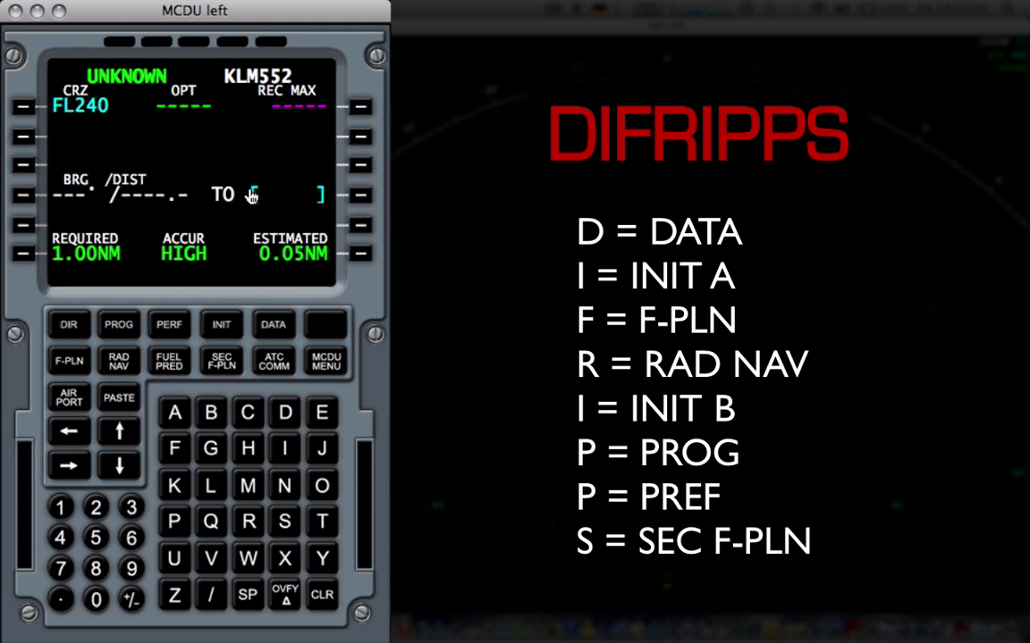
click(322, 412)
click(248, 447)
click(176, 413)
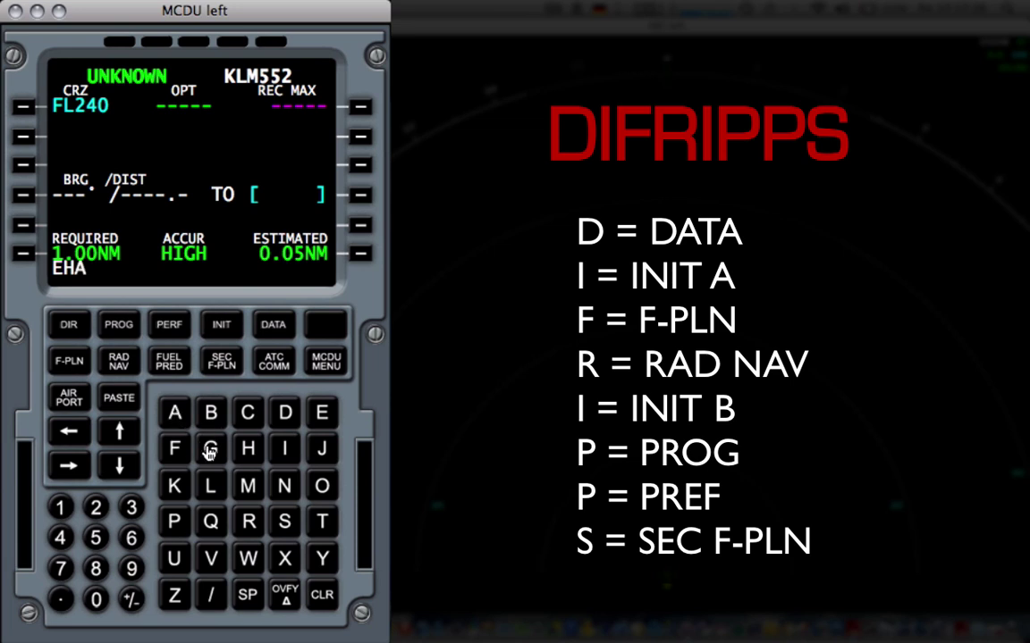
click(248, 485)
click(60, 508)
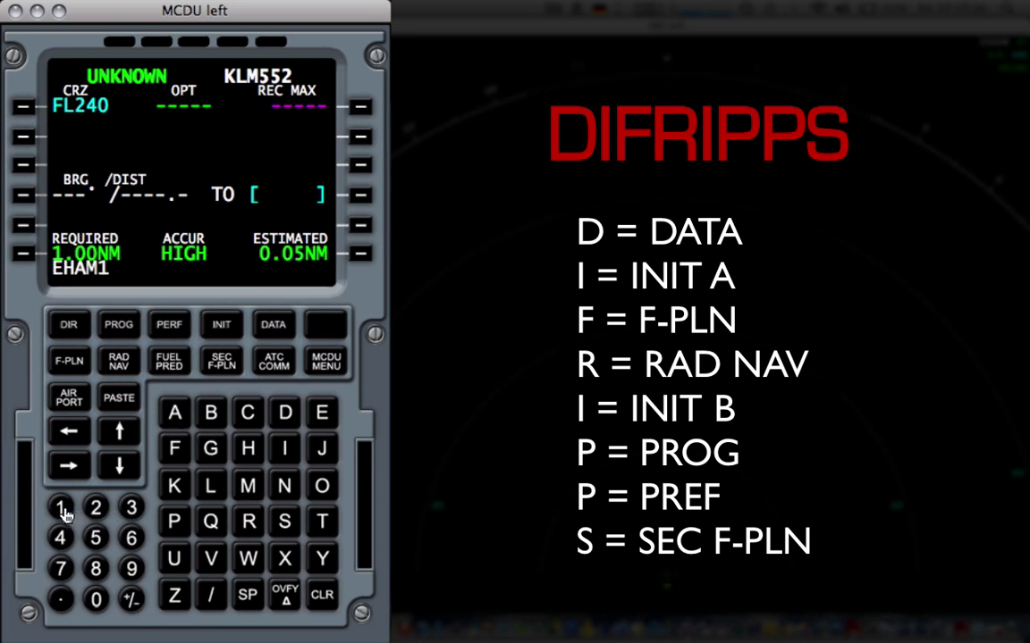
click(95, 568)
click(208, 486)
click(359, 200)
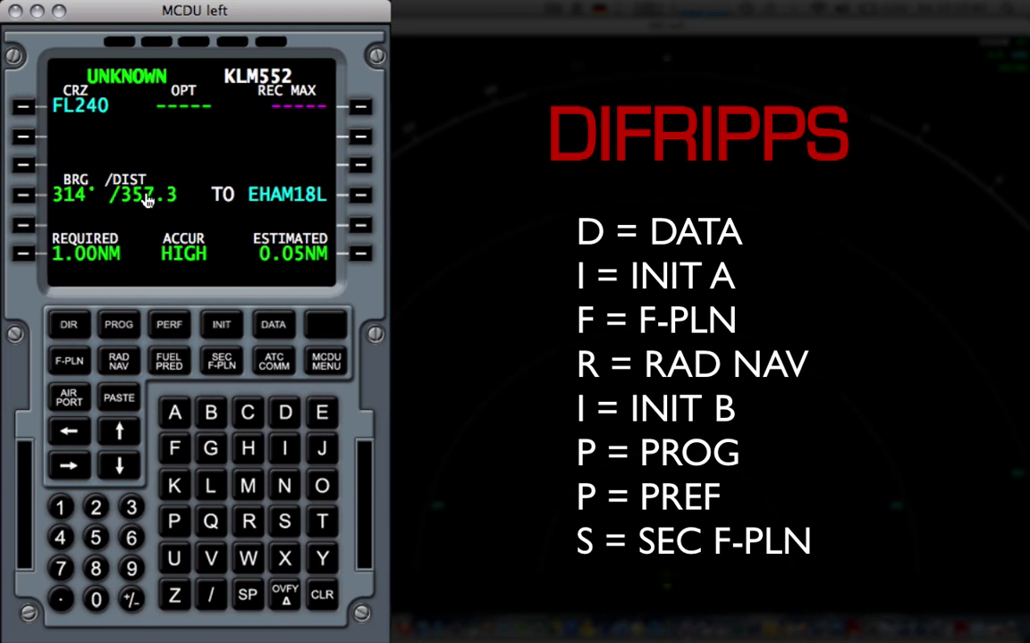
- On the PERF TAKE OFF page, enter take-off speeds V1 140, VR 145 and V2 150
click(170, 323)
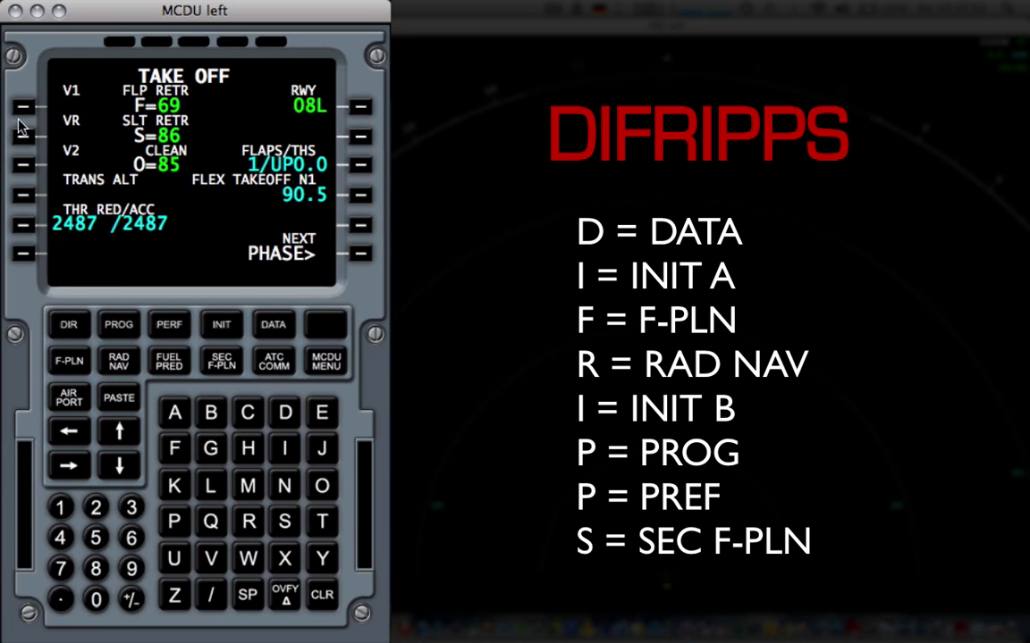
click(59, 507)
click(59, 537)
click(96, 599)
click(24, 106)
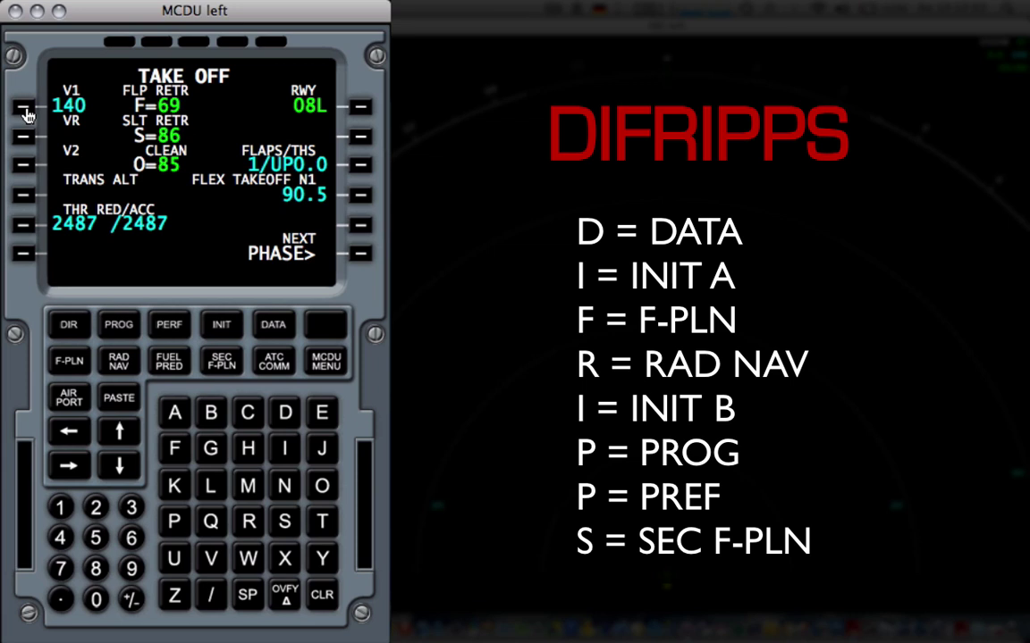
click(60, 508)
click(60, 537)
click(96, 537)
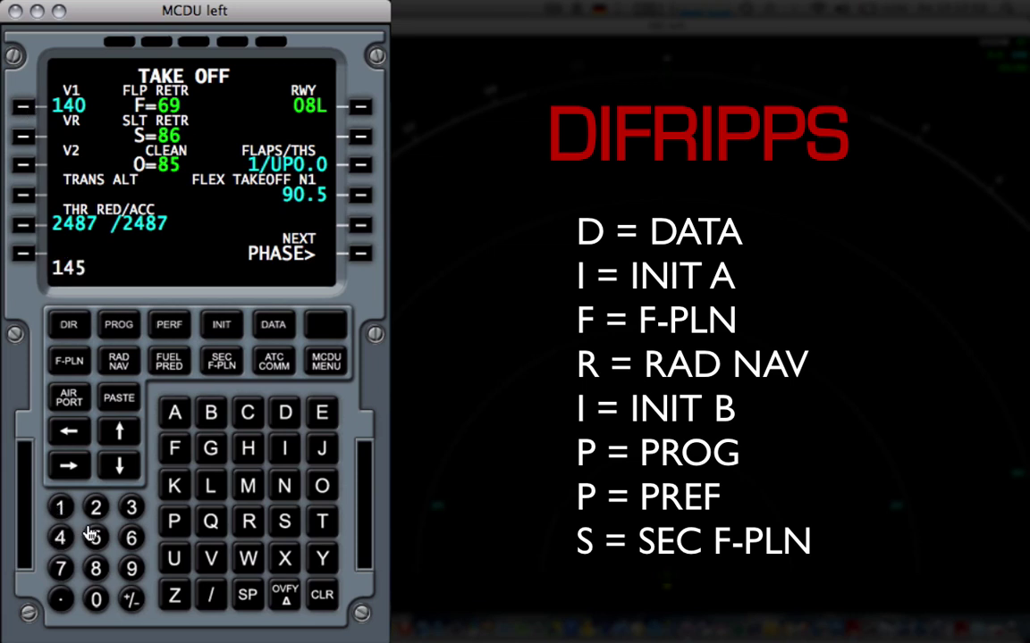
click(24, 136)
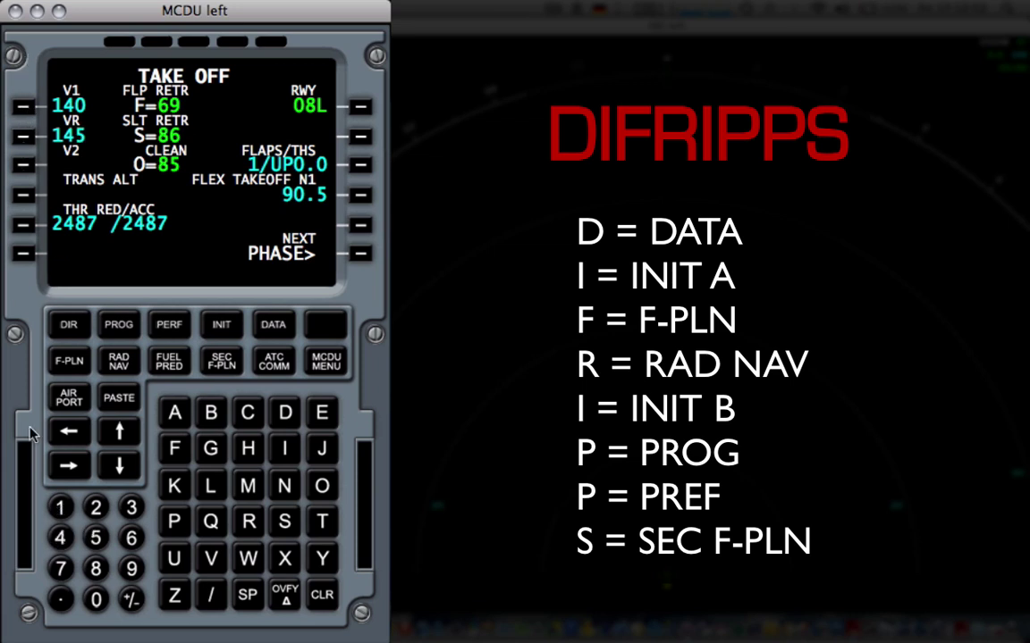
click(60, 508)
click(96, 537)
click(96, 599)
click(24, 165)
- Set the transition altitude to 6000
click(131, 535)
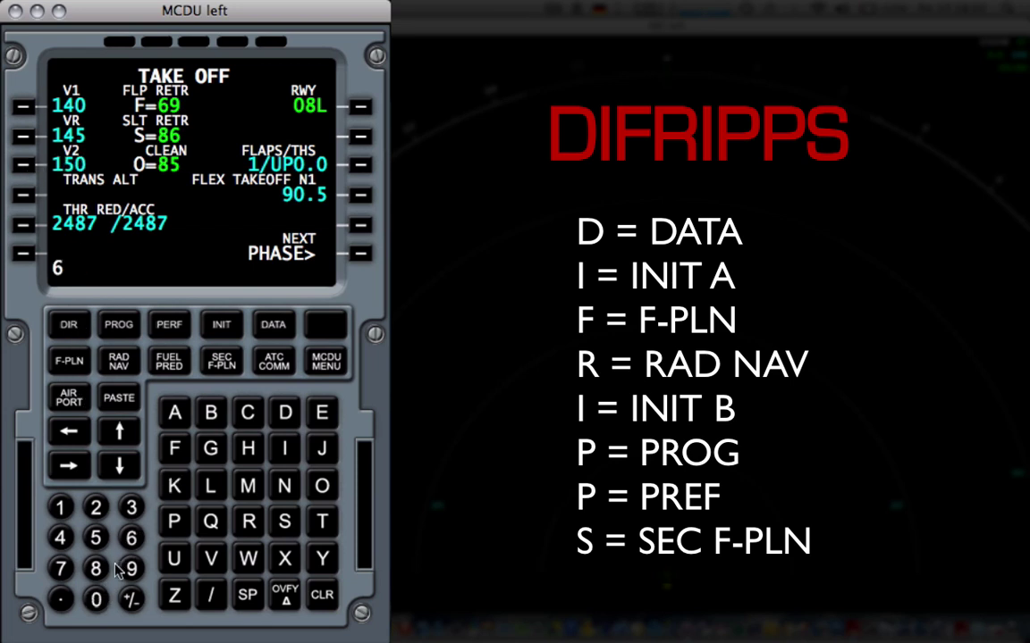
click(97, 597)
click(96, 597)
click(96, 597)
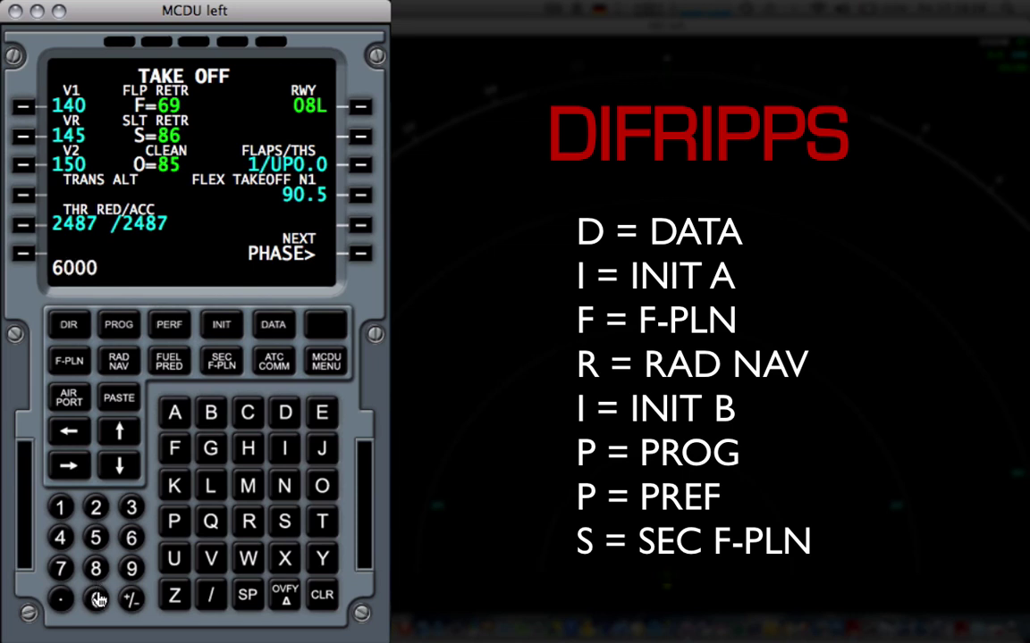
click(26, 192)
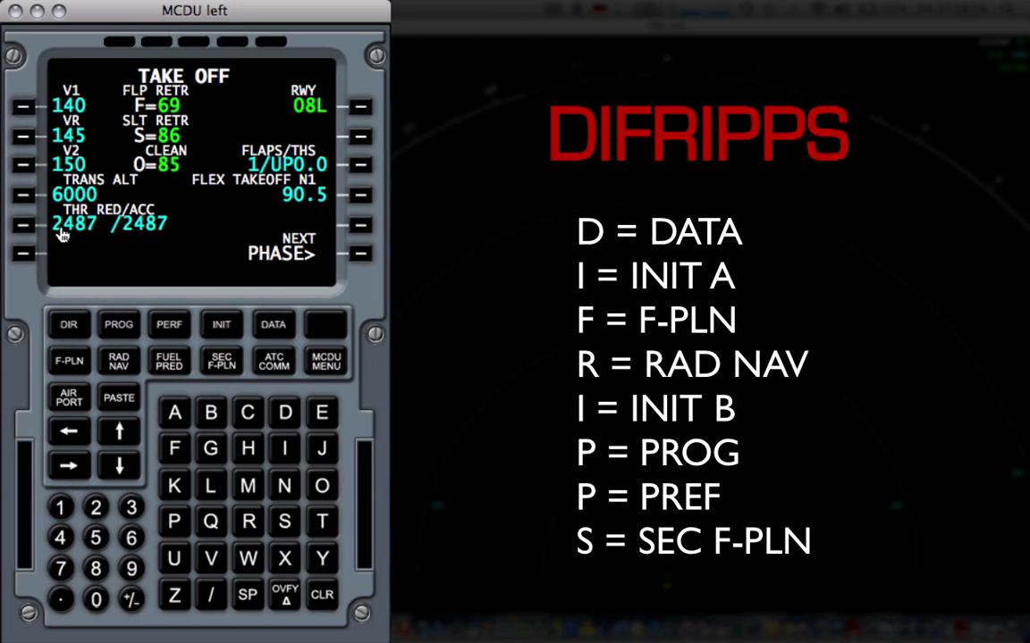
- Enter 3000/4500 into THR RED/ACC, correcting the mistyped 45000 before inserting it
click(129, 509)
click(60, 537)
click(96, 537)
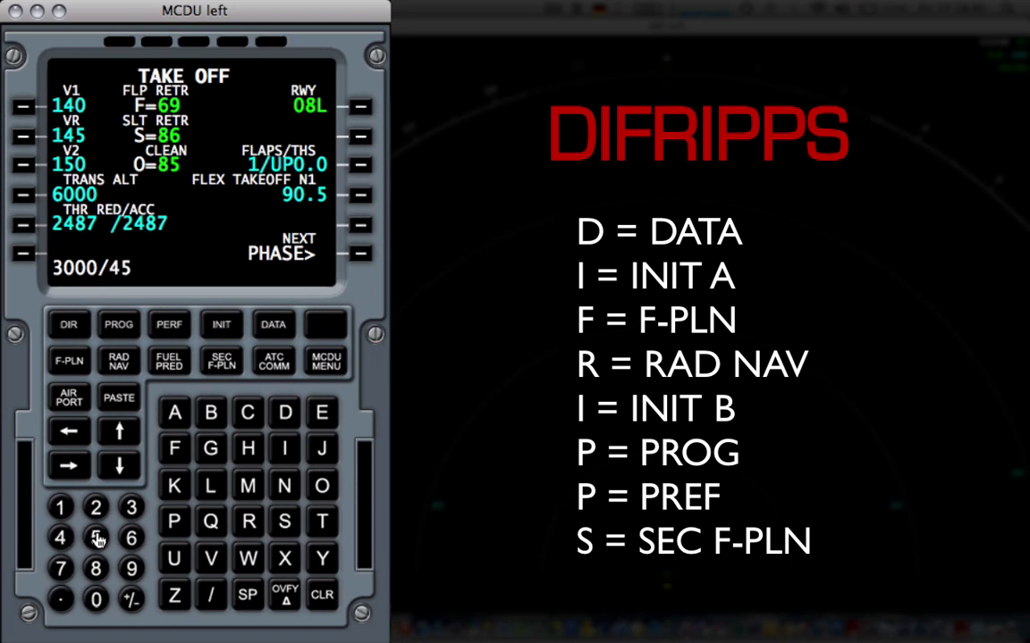
click(93, 602)
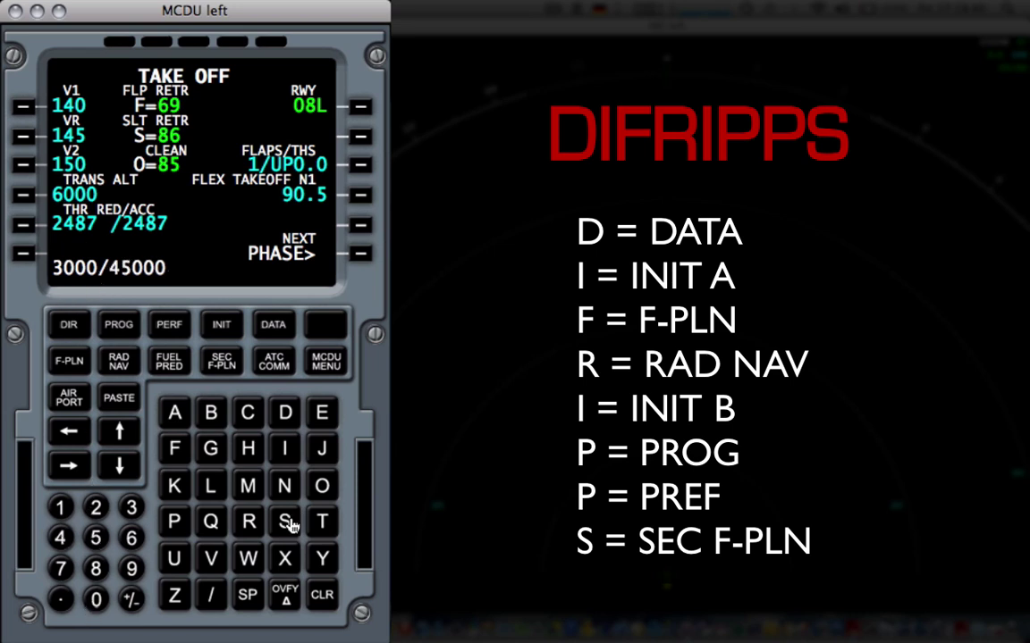
click(313, 594)
click(24, 229)
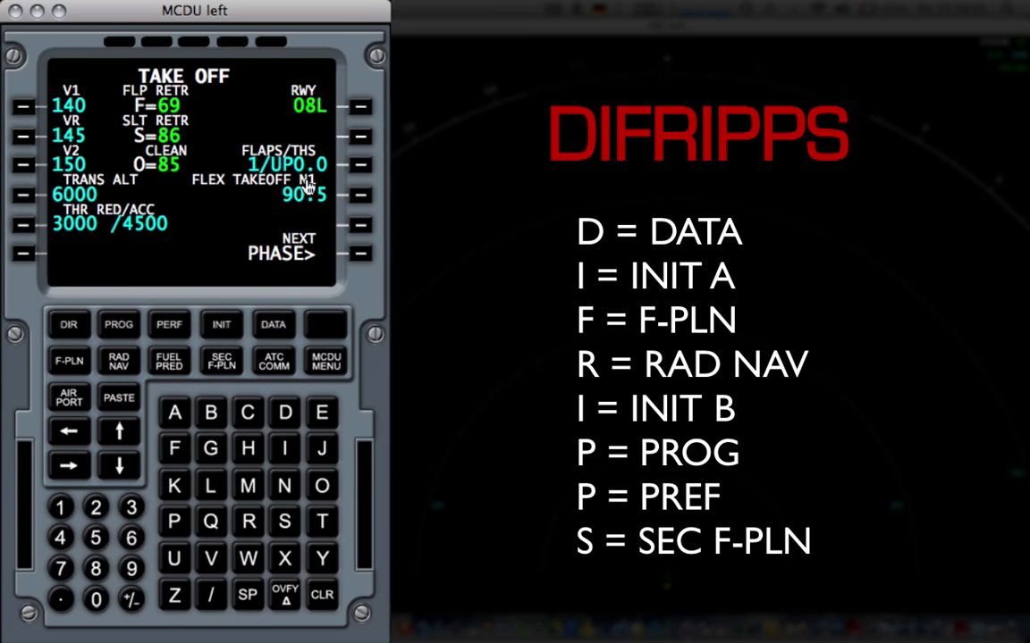
- On the CLB phase page set PRESEL SPD to 240, then advance to the CRZ page
click(361, 256)
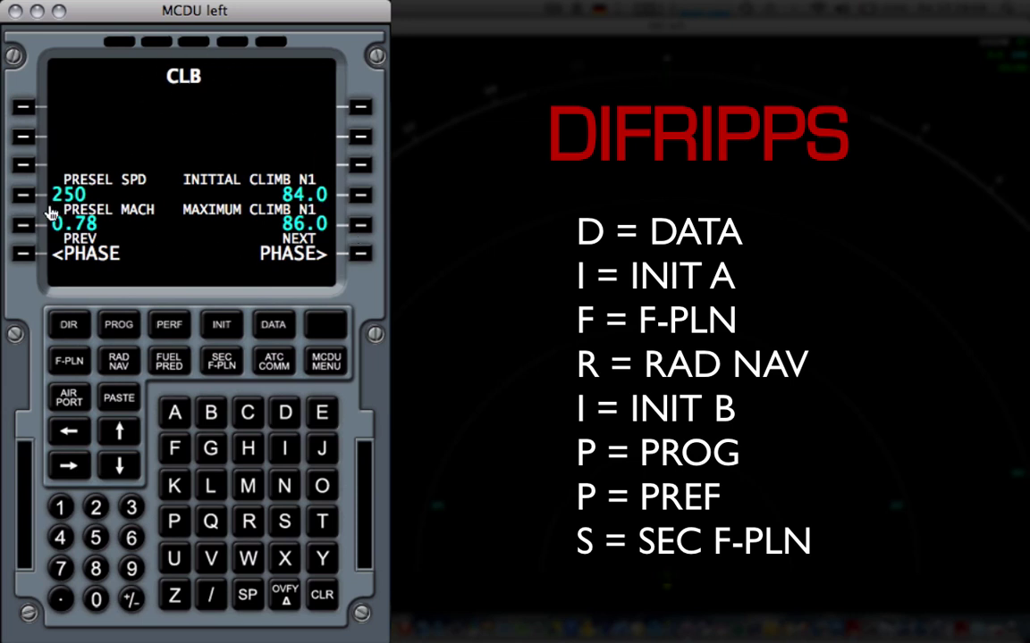
click(93, 507)
click(60, 537)
click(96, 600)
click(23, 192)
click(361, 255)
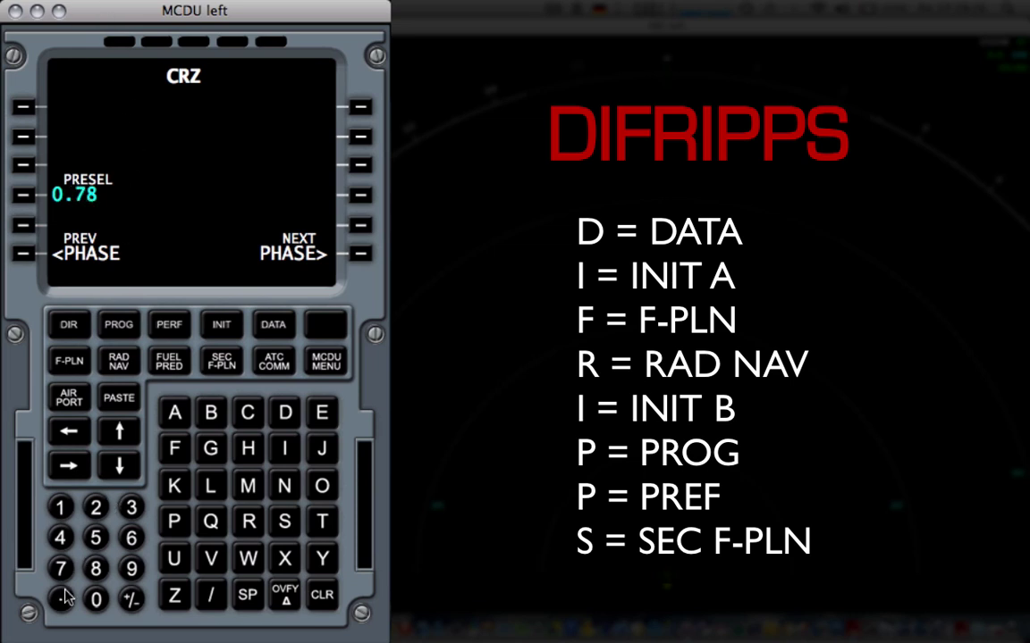
- Set the cruise PRESEL Mach to 0.84, then advance through DES to the APPR page
click(93, 572)
click(60, 537)
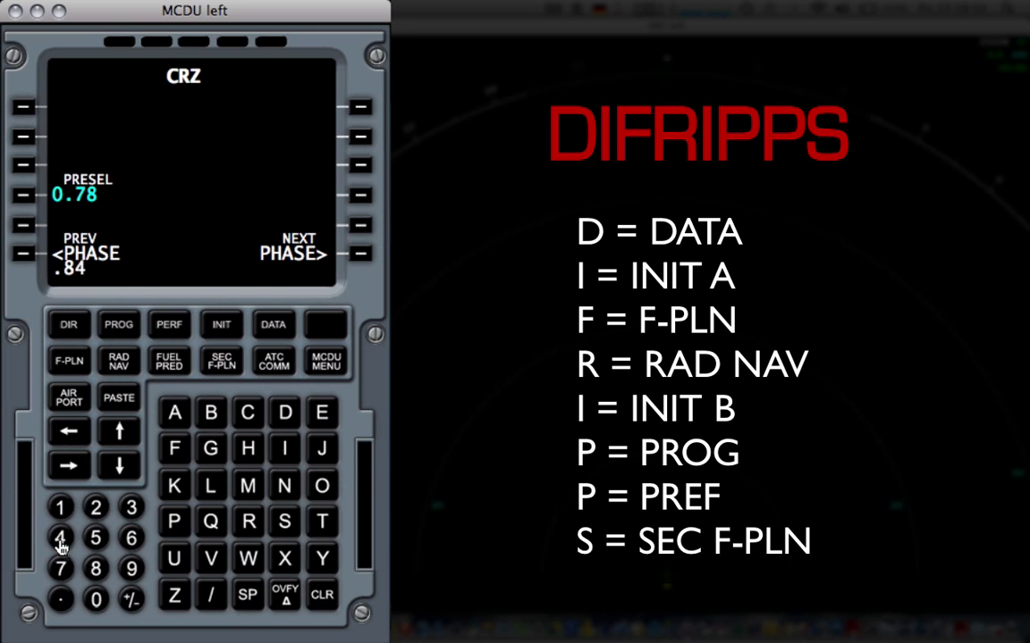
click(23, 194)
click(350, 258)
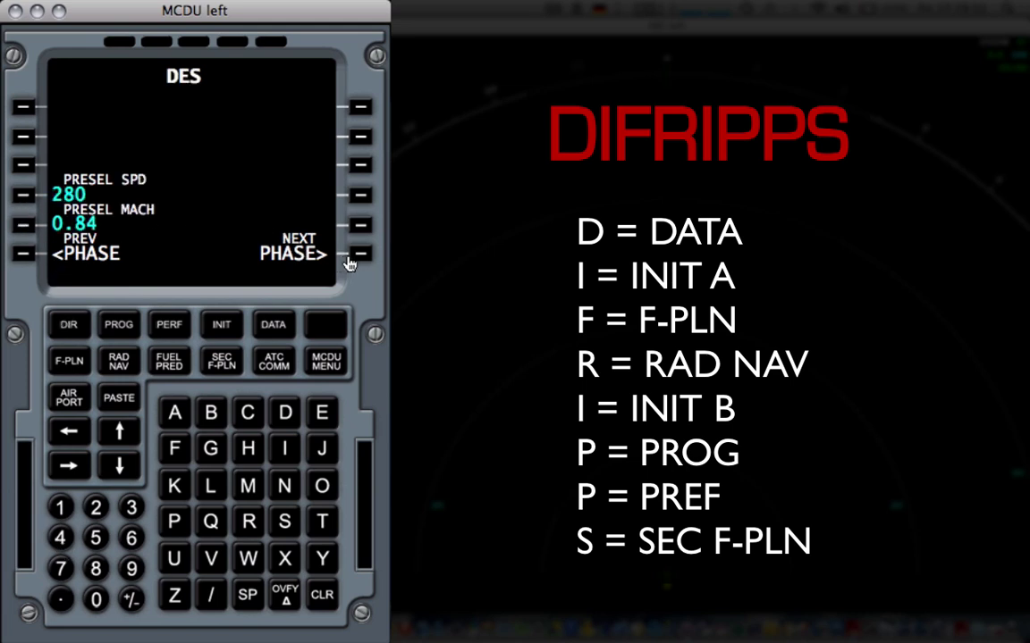
click(351, 258)
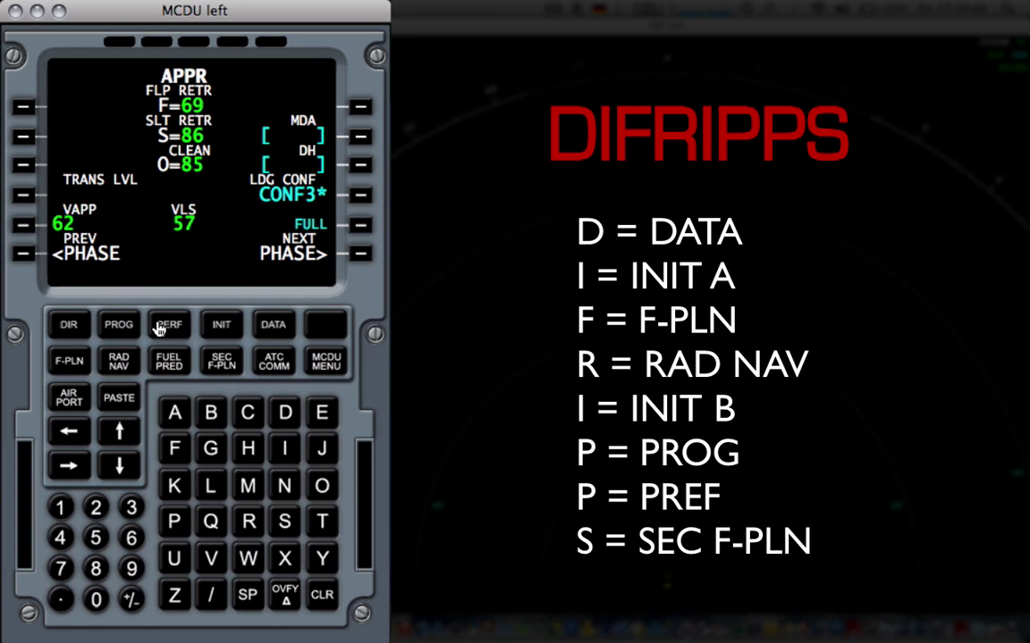
- Copy the active flight plan to the secondary plan, try saving the active route, and clear the failure message
click(223, 372)
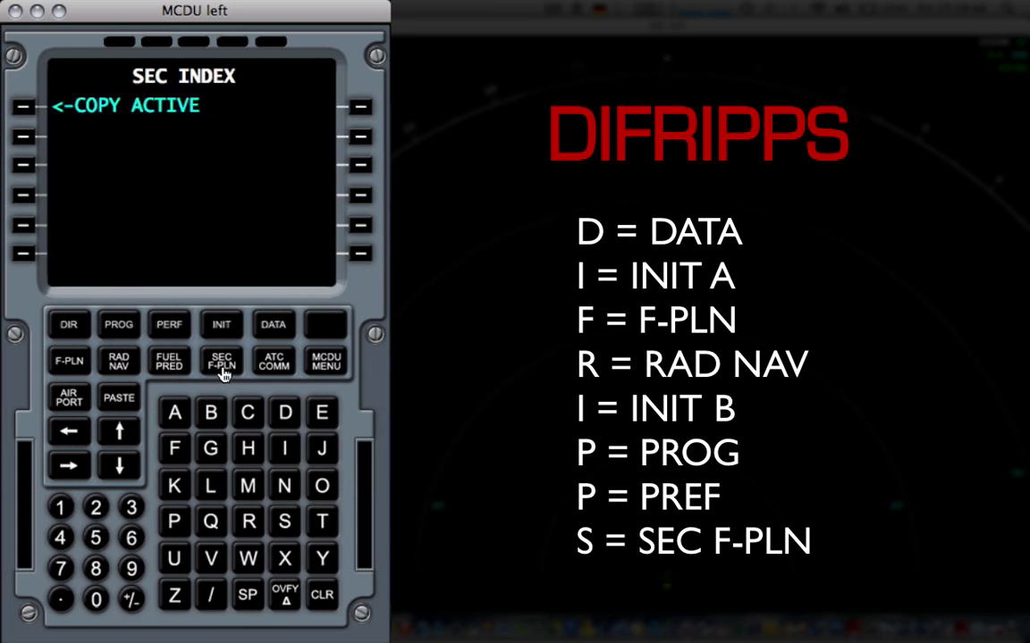
click(23, 107)
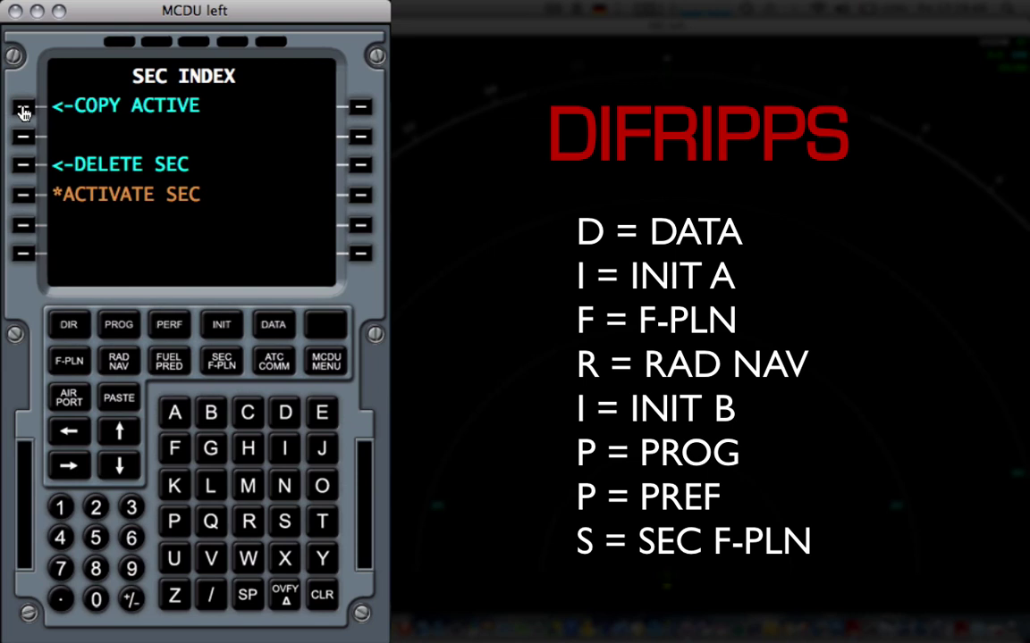
click(273, 329)
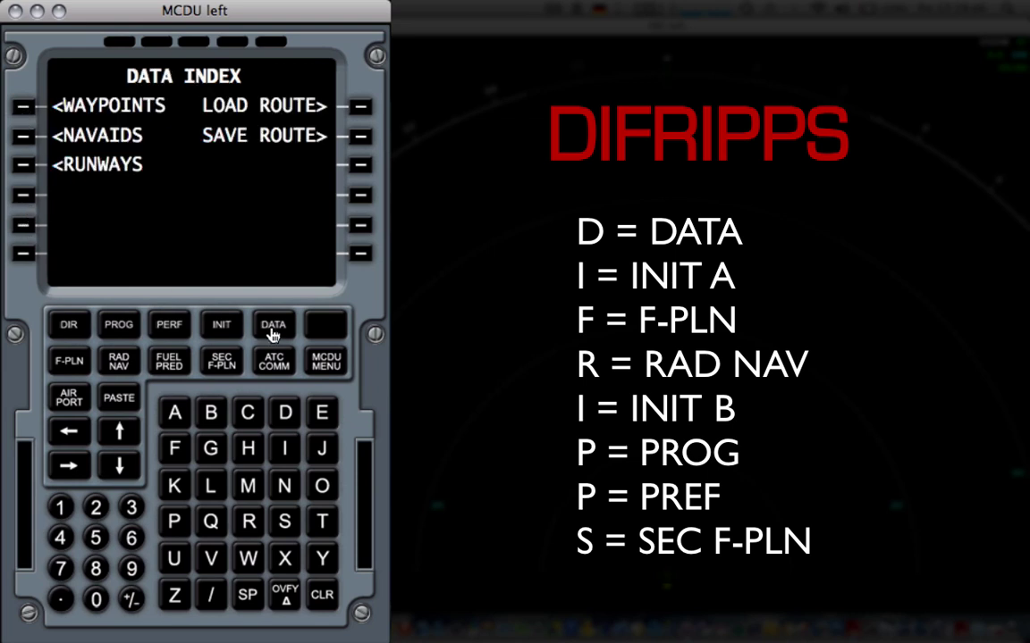
click(359, 136)
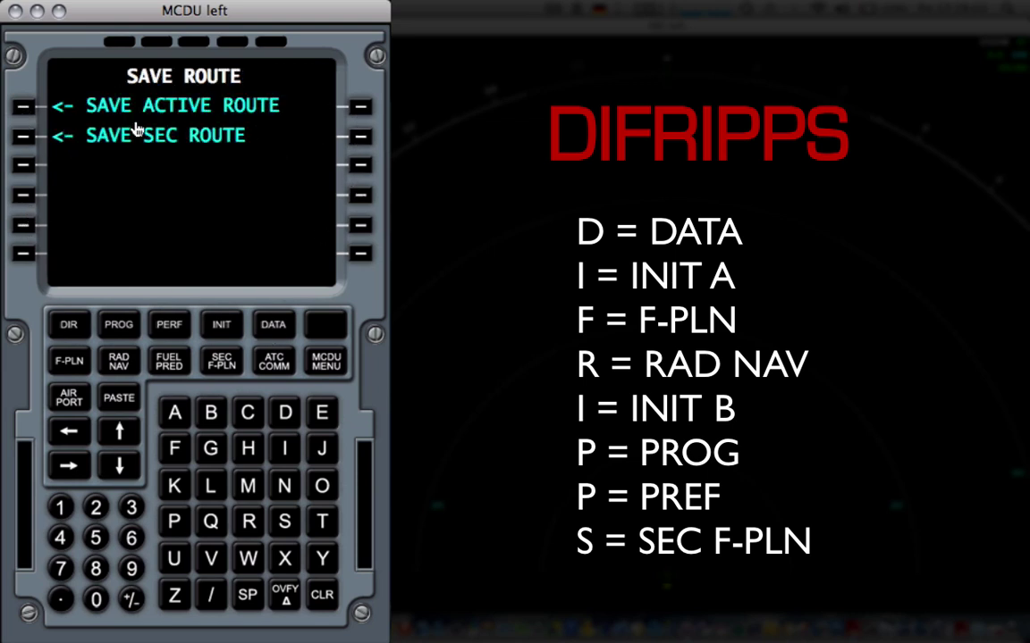
click(26, 112)
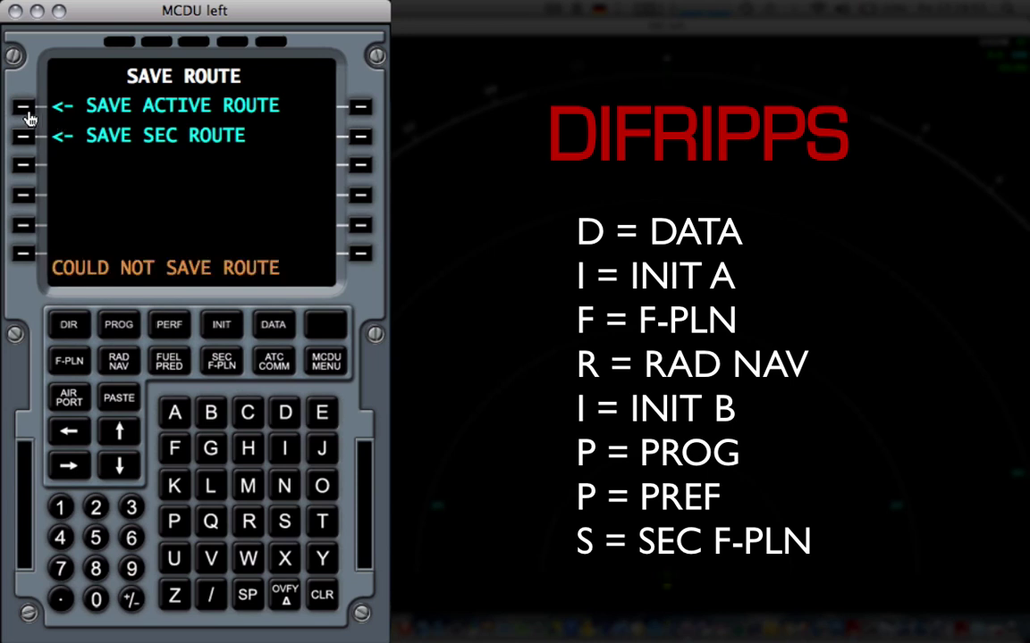
click(320, 594)
click(57, 365)
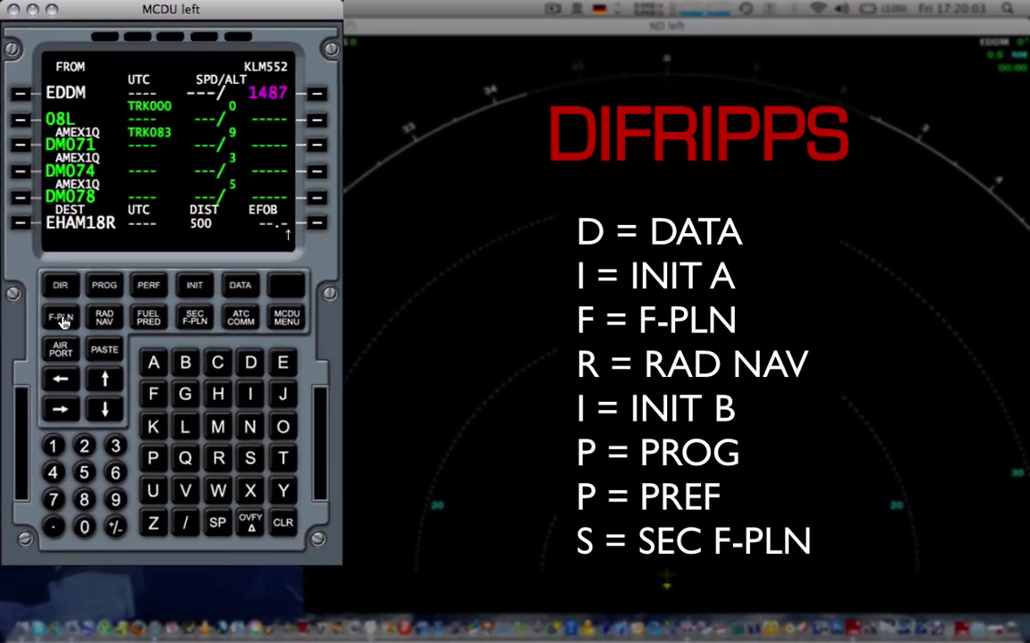